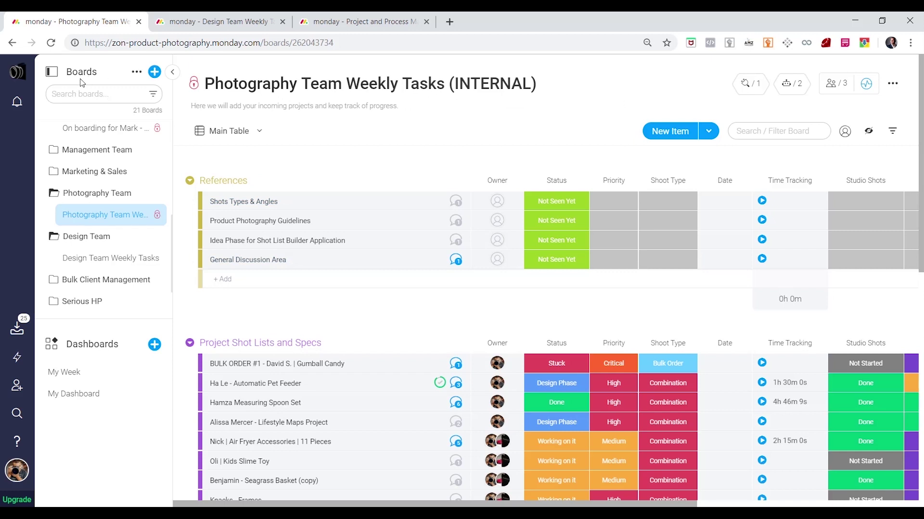
Step: Look through the list of boards and open the co-founder's personal responsibilities board
scroll(99, 222, up, 4)
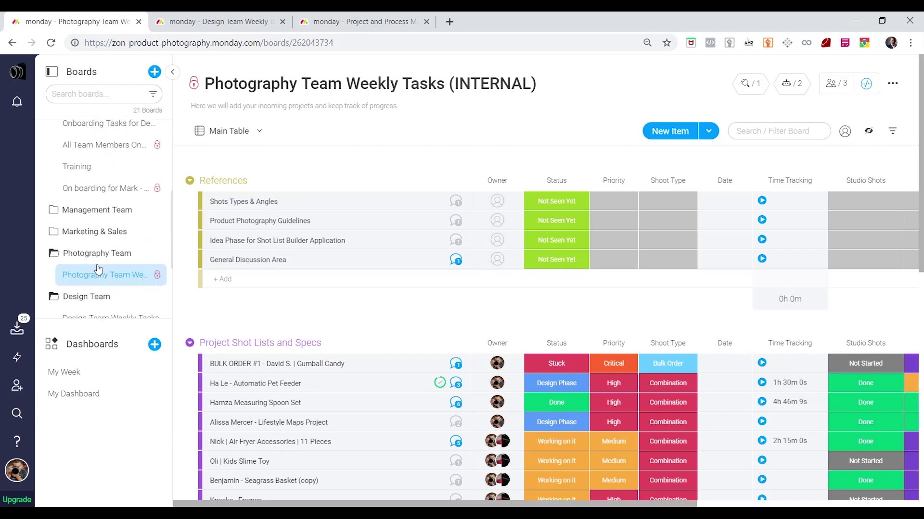
scroll(101, 154, up, 3)
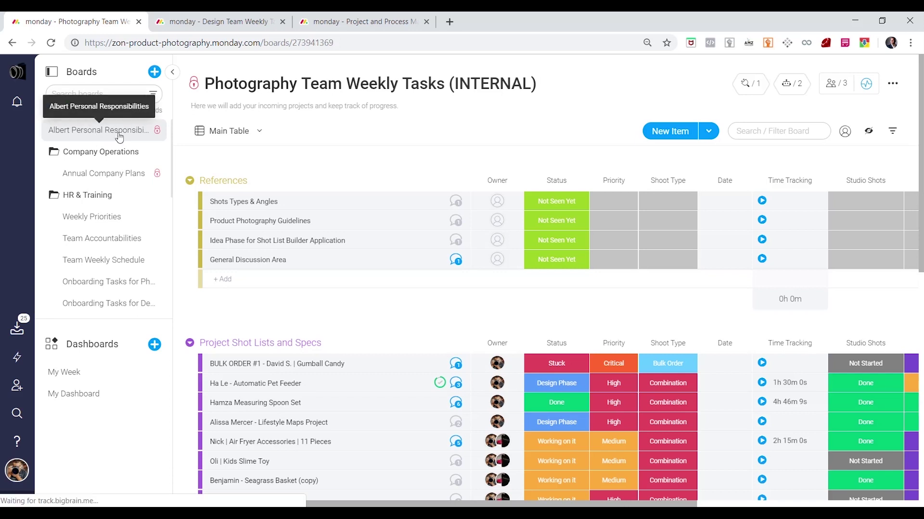
click(119, 137)
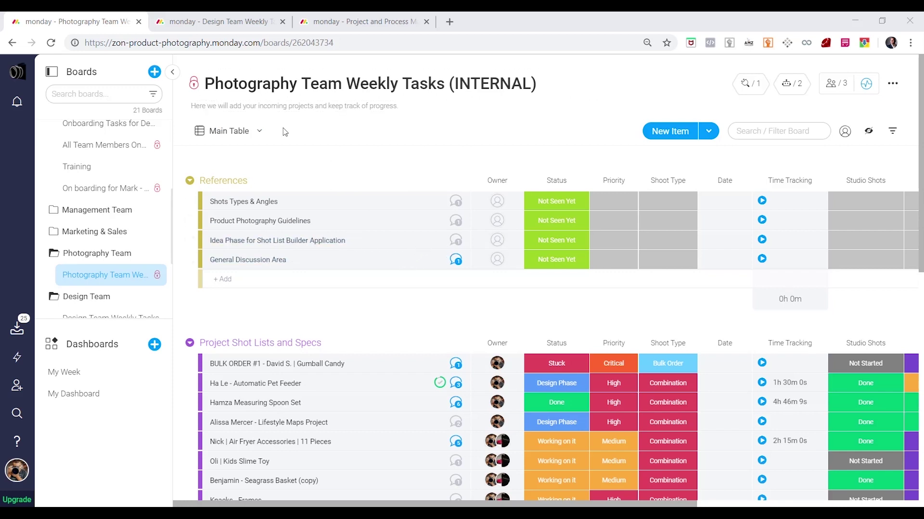
Step: View the team subscribers list of the Photography Team Weekly Tasks board and close it
mouse_move(197, 86)
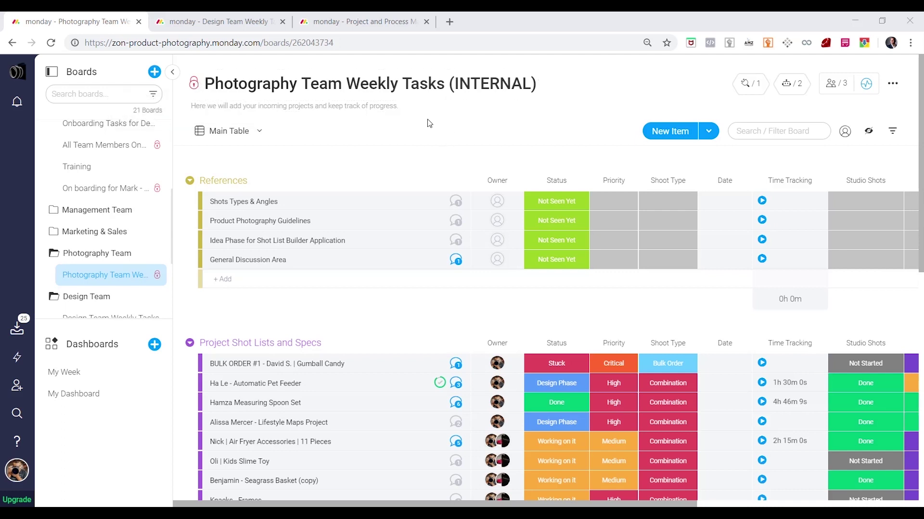
click(836, 85)
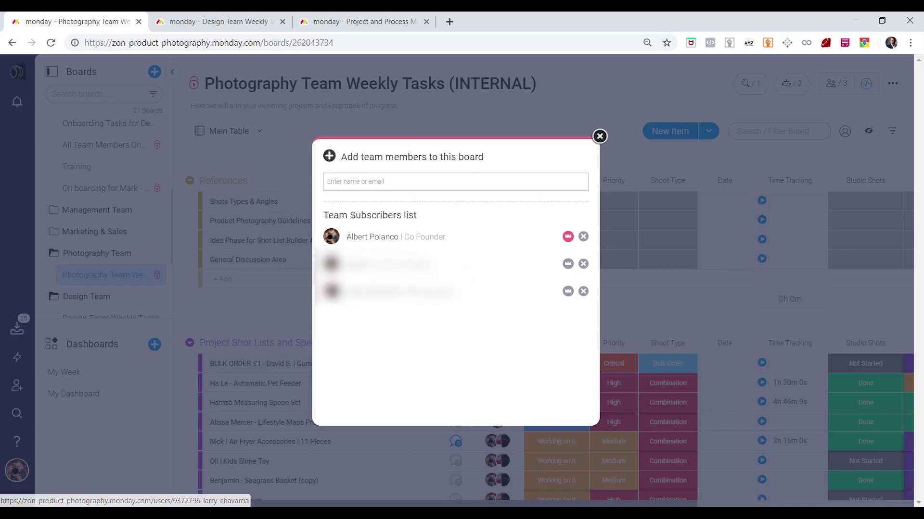
click(599, 136)
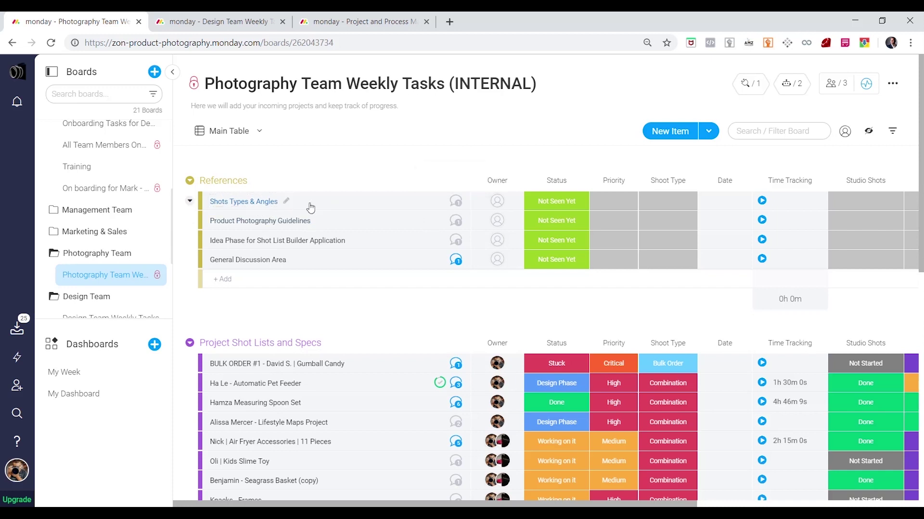
Step: Review the Shot Types & Angles document linked in the Shots Types & Angles item's update, and return to the item
click(461, 206)
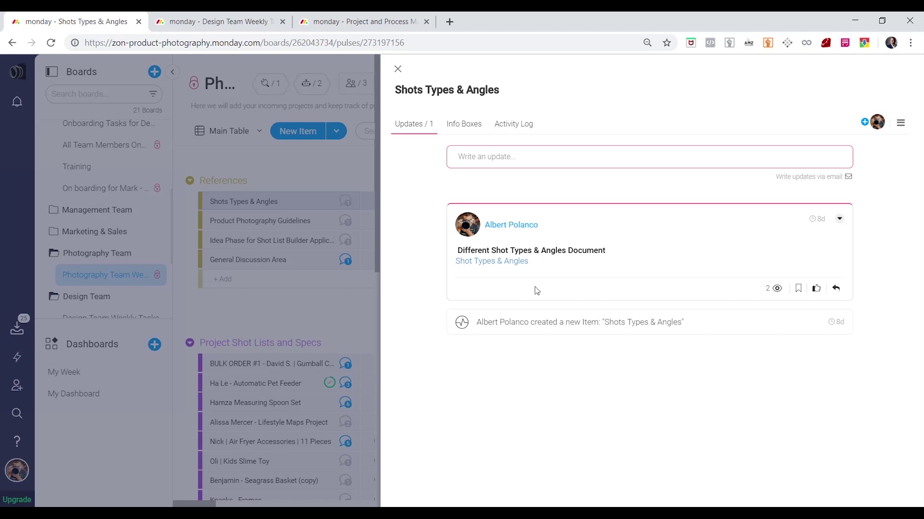
click(499, 263)
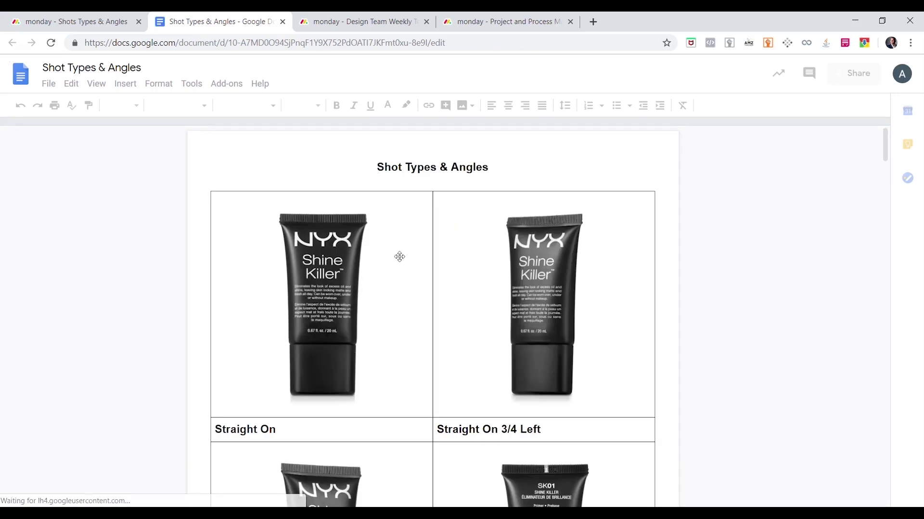
scroll(409, 255, down, 6)
scroll(416, 242, up, 4)
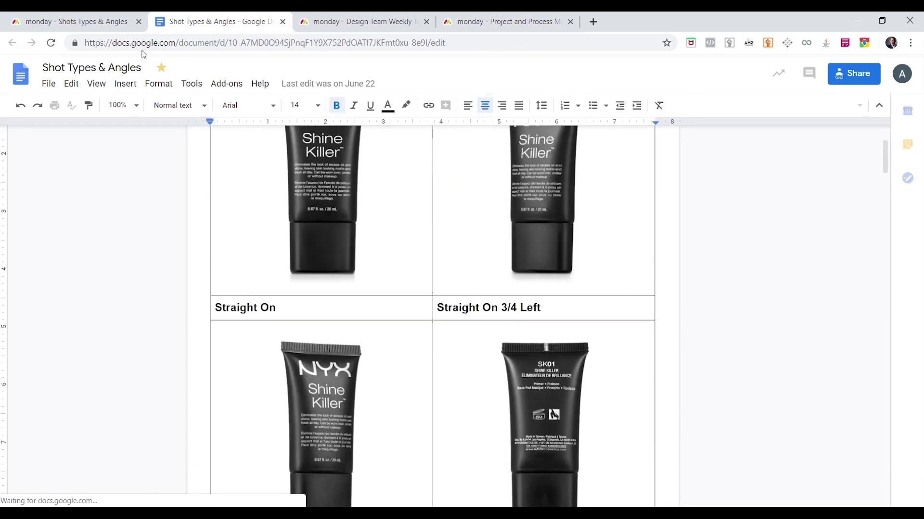
click(72, 22)
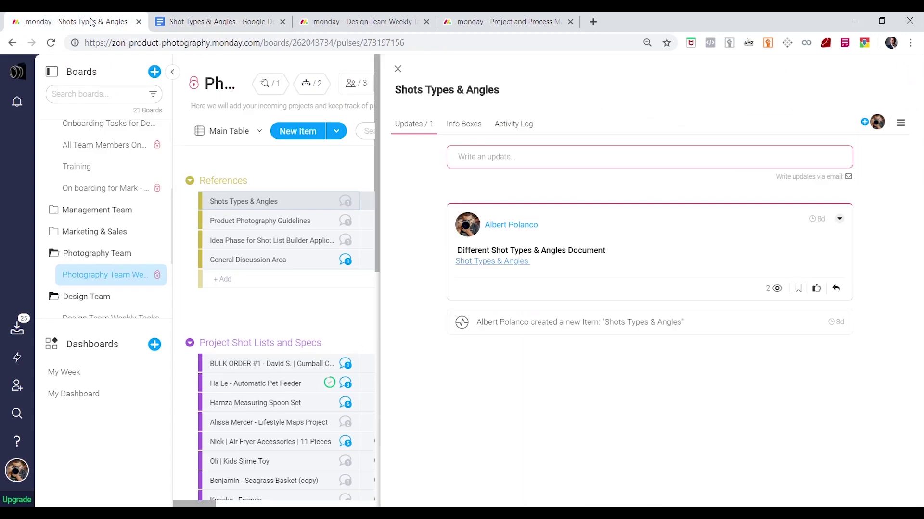
click(529, 157)
text(dhodhodlkhdl)
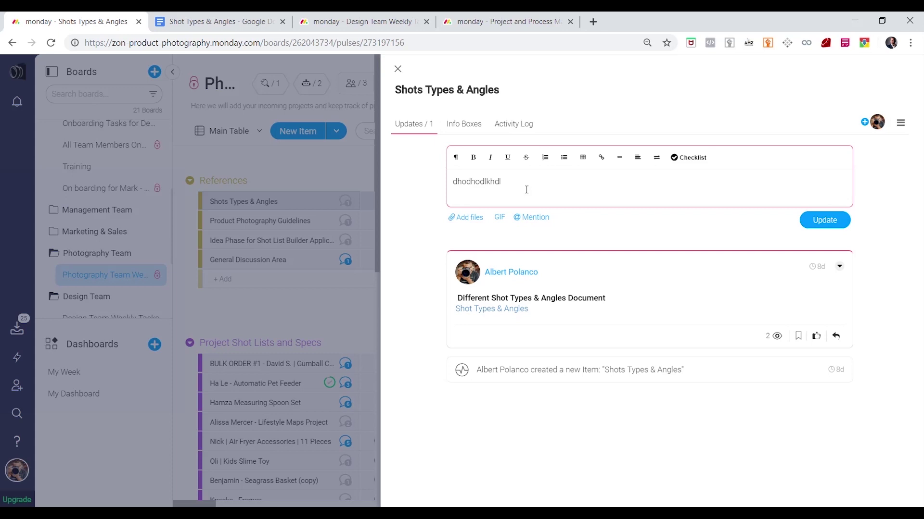
click(466, 217)
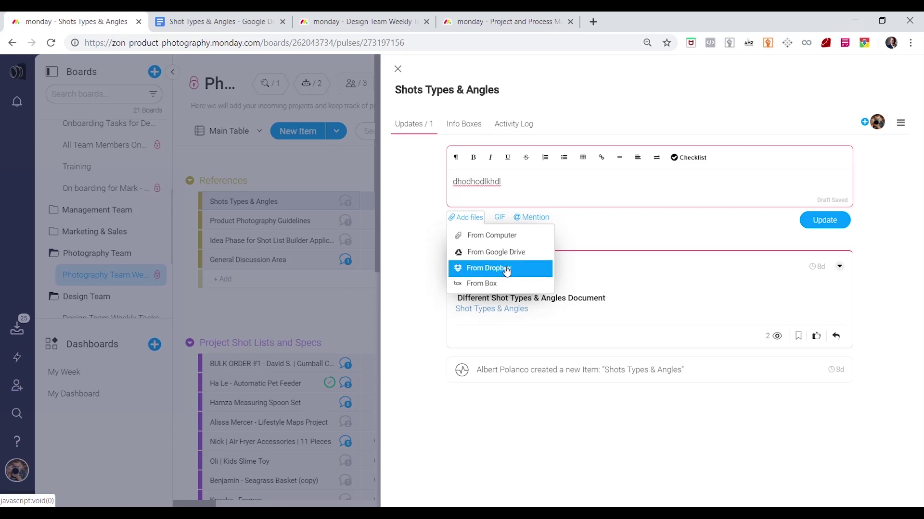
click(524, 182)
drag(507, 183, 458, 172)
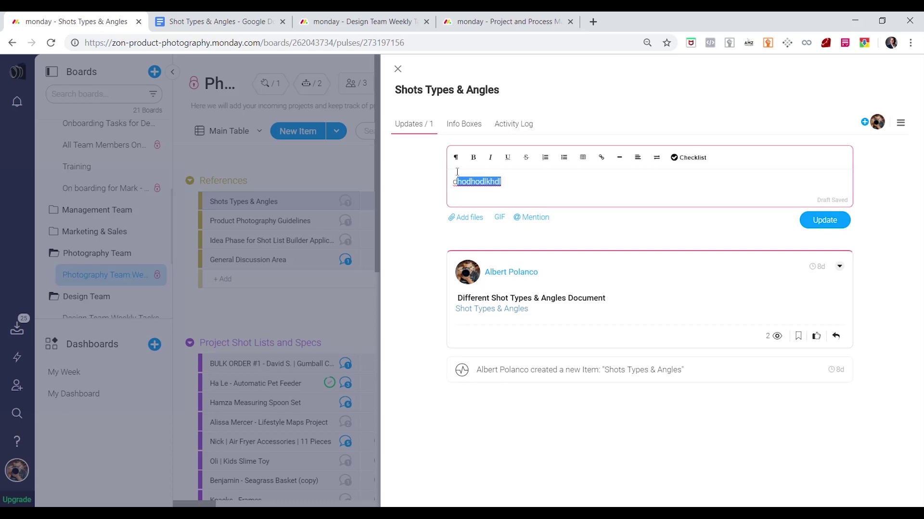
text(@)
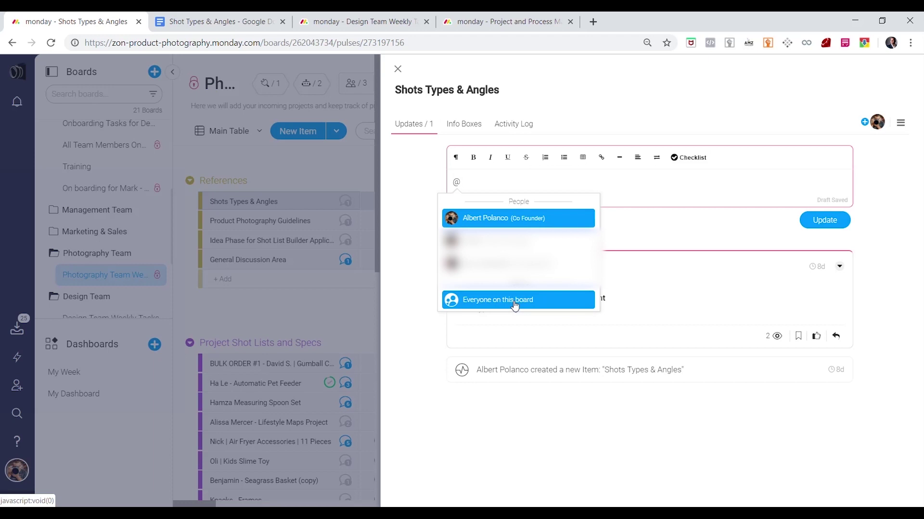
click(500, 184)
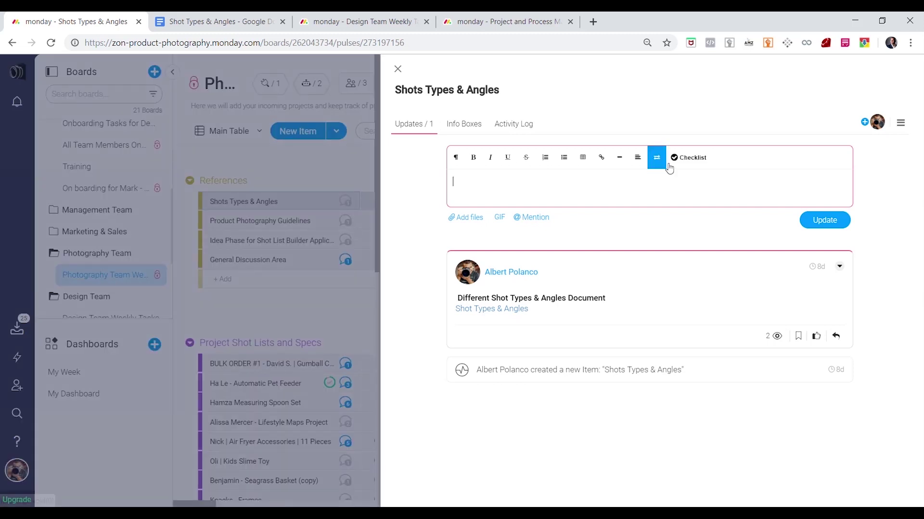
Step: Post an update on Shots Types & Angles with the checklist entries "rgljhfkg", "Step 2" and "Step 3", and close the item
click(682, 161)
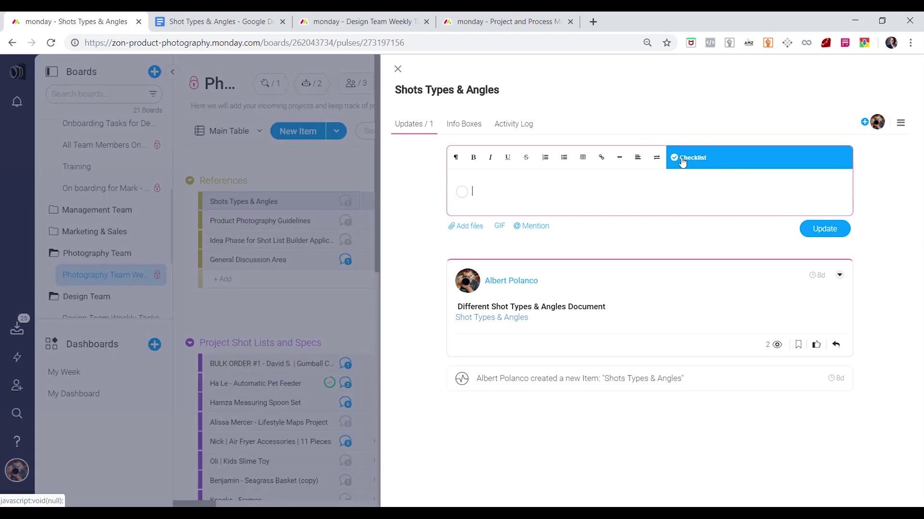
text(rgljhfkg)
click(462, 193)
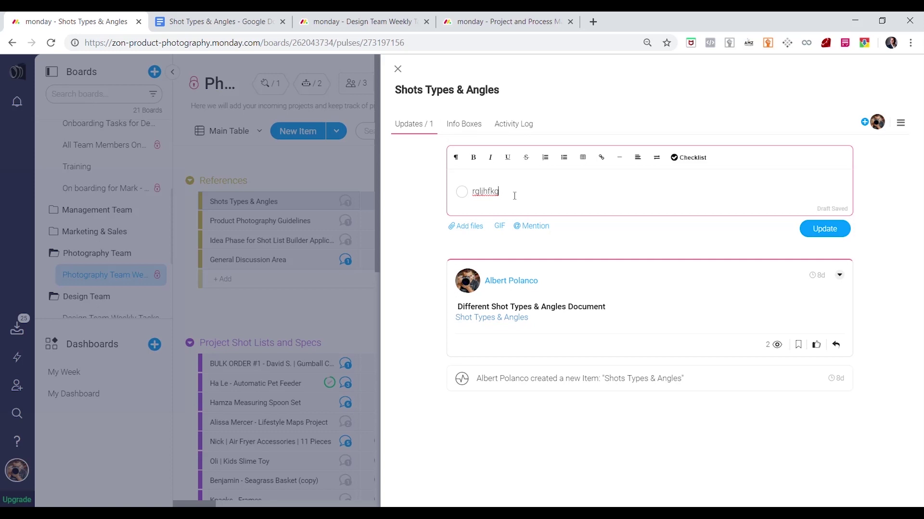
key(Return)
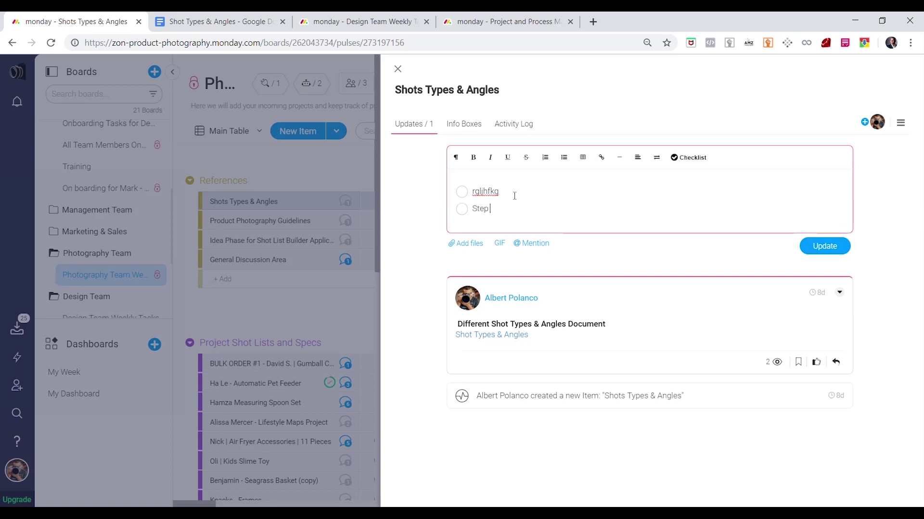
text(Step 2)
key(Return)
text(S)
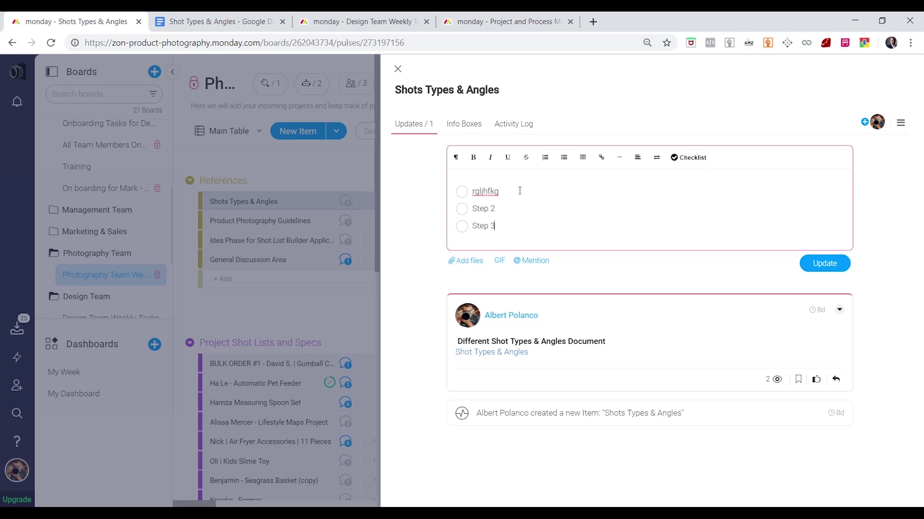
click(828, 267)
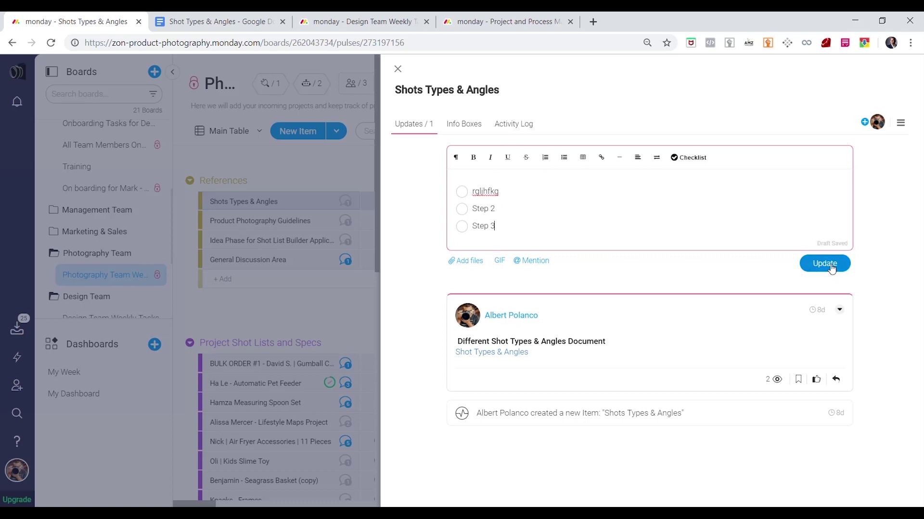
click(397, 69)
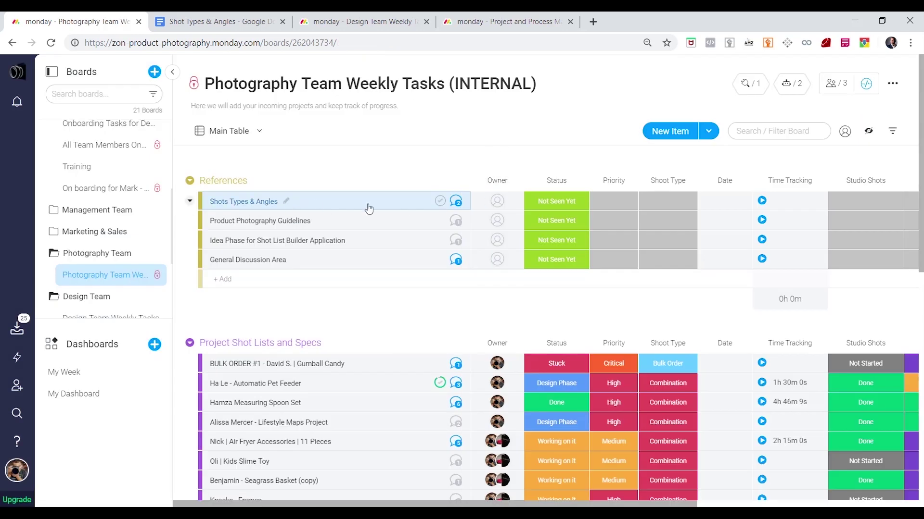
Step: Set the status of the Shots Types & Angles item to Seen Not Started
mouse_move(442, 206)
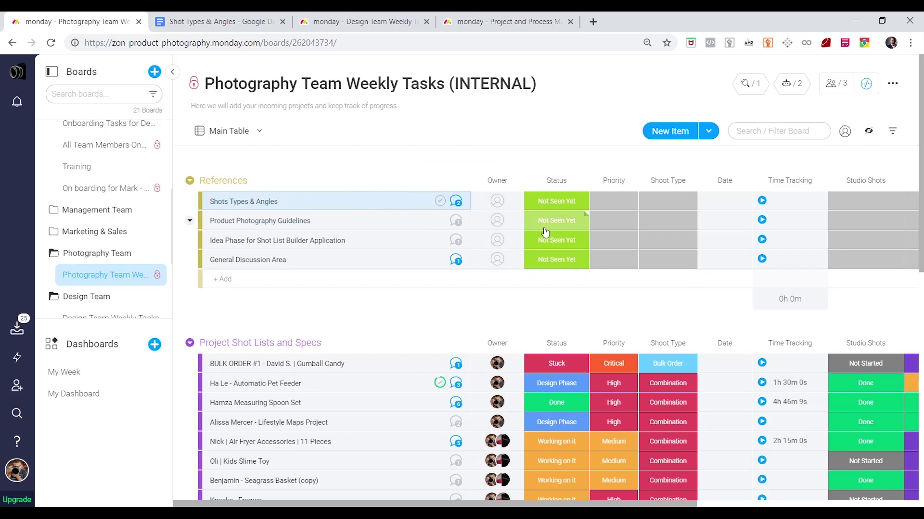
click(559, 206)
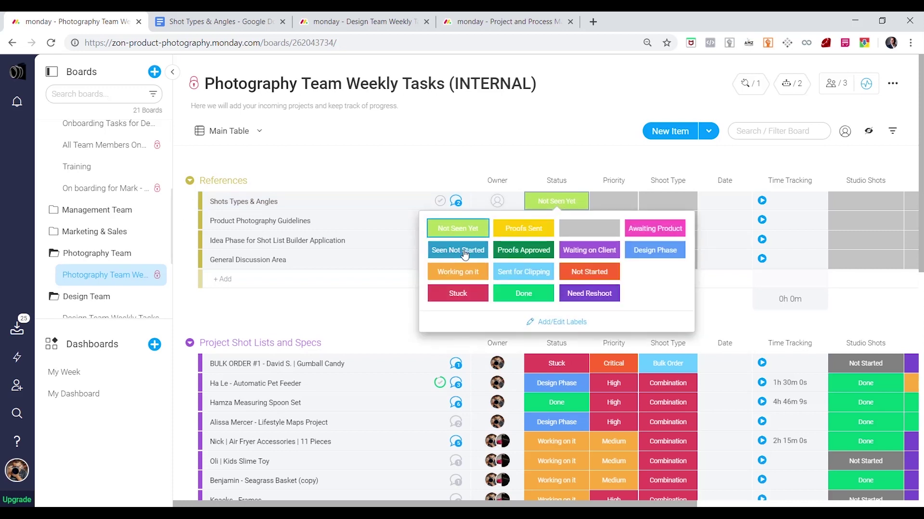
click(464, 254)
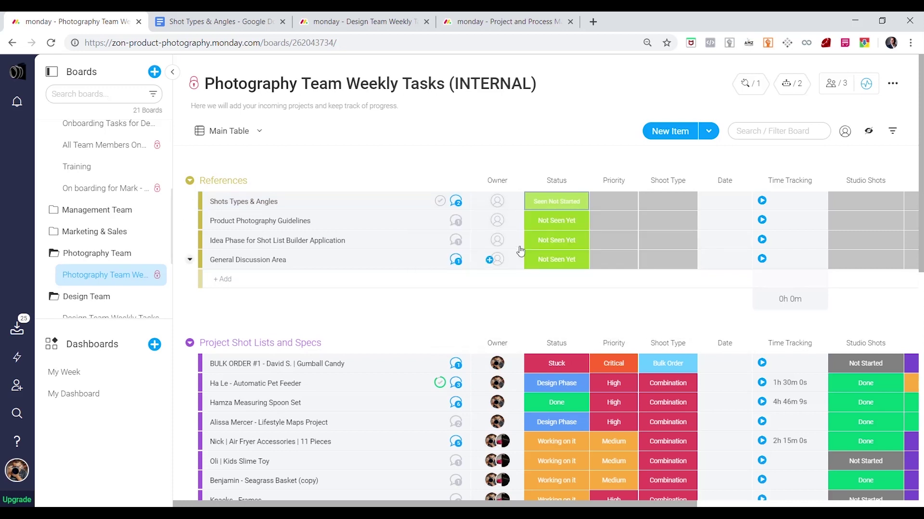
Step: View the editable status labels of the Shots Types & Angles item and leave them without applying changes
click(553, 204)
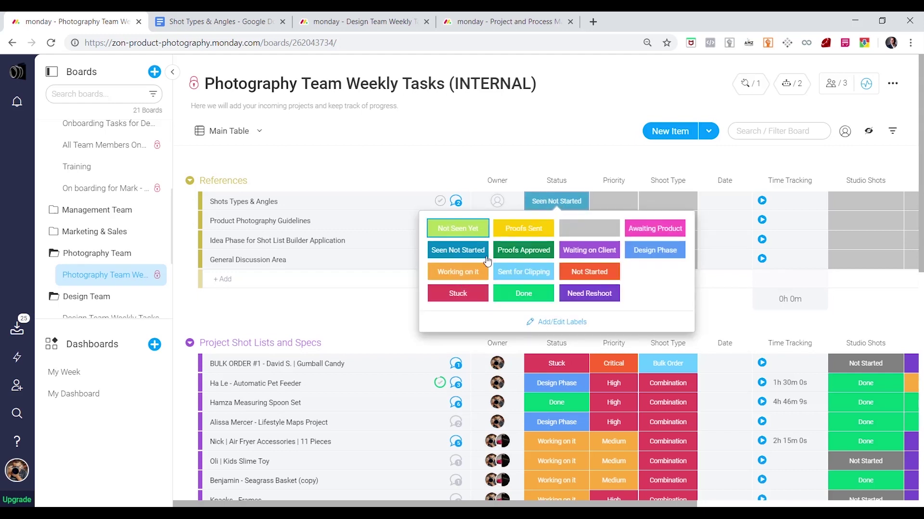
click(557, 322)
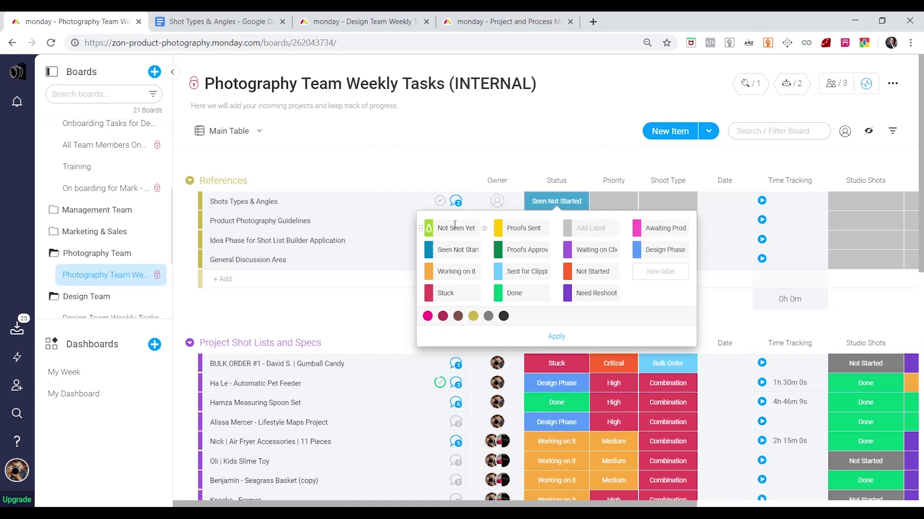
click(558, 201)
Step: Switch the Shots Types & Angles status through Stuck and Proofs Sent, ending on Working on it
click(560, 201)
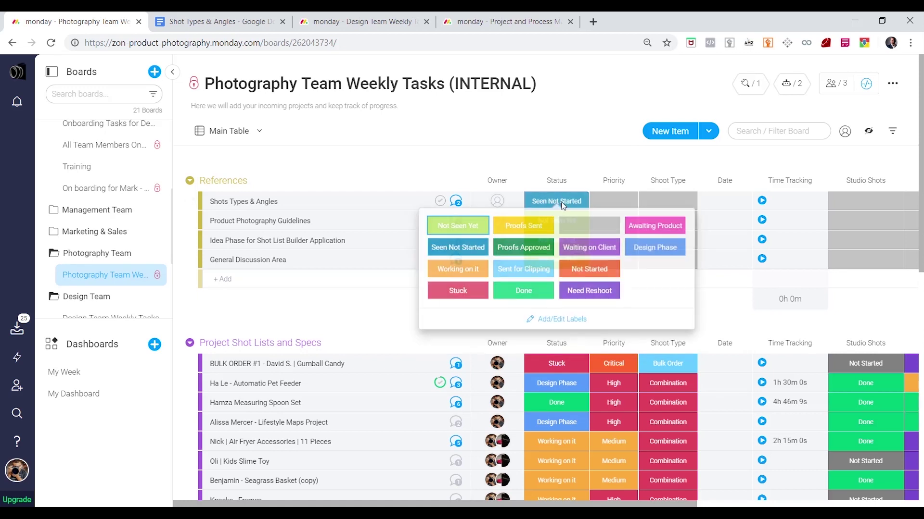
click(471, 302)
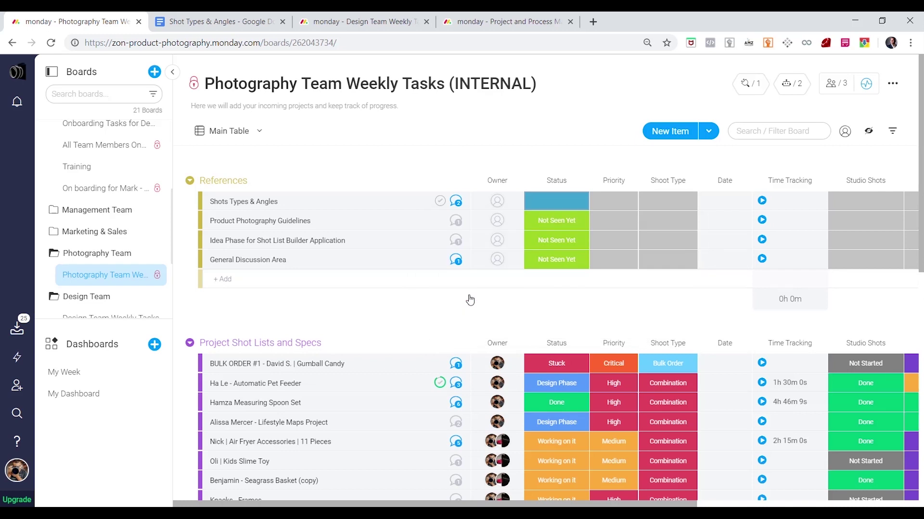
click(543, 202)
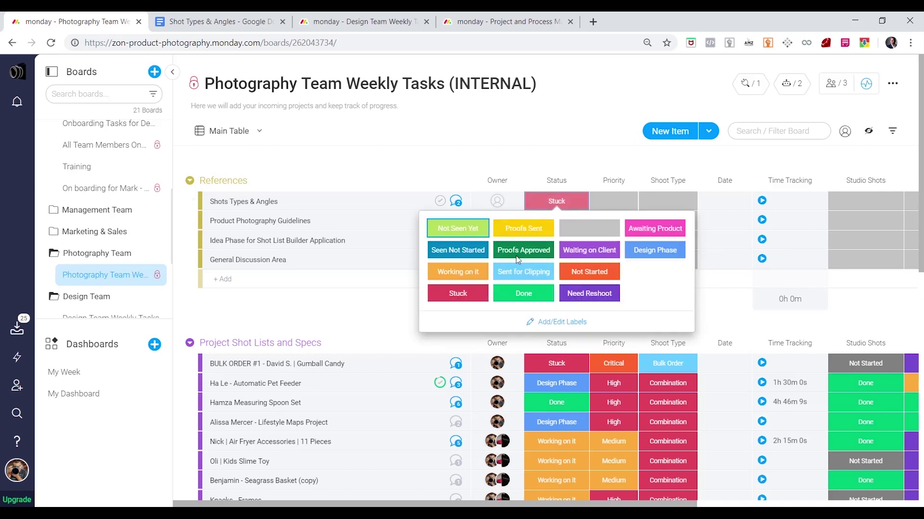
click(528, 233)
click(555, 204)
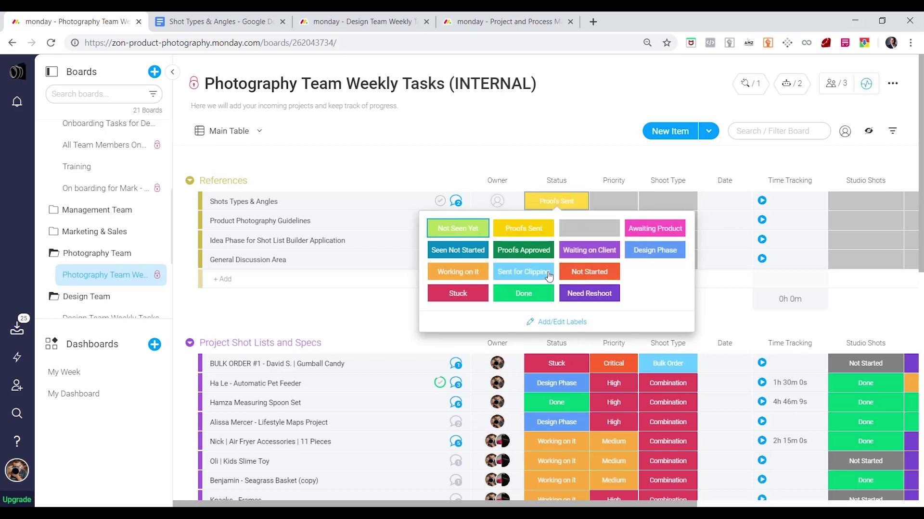
click(463, 273)
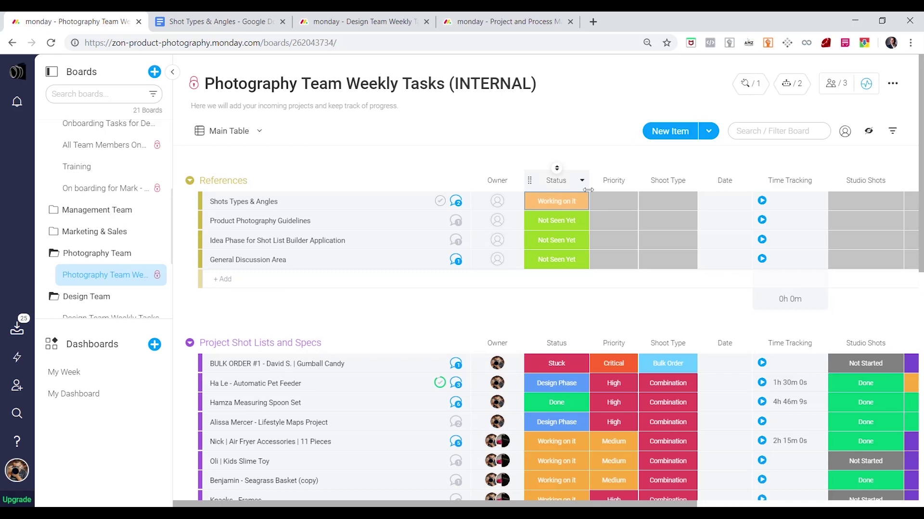
Step: View the priority options for the Shots Types & Angles item and close them without choosing one
click(608, 201)
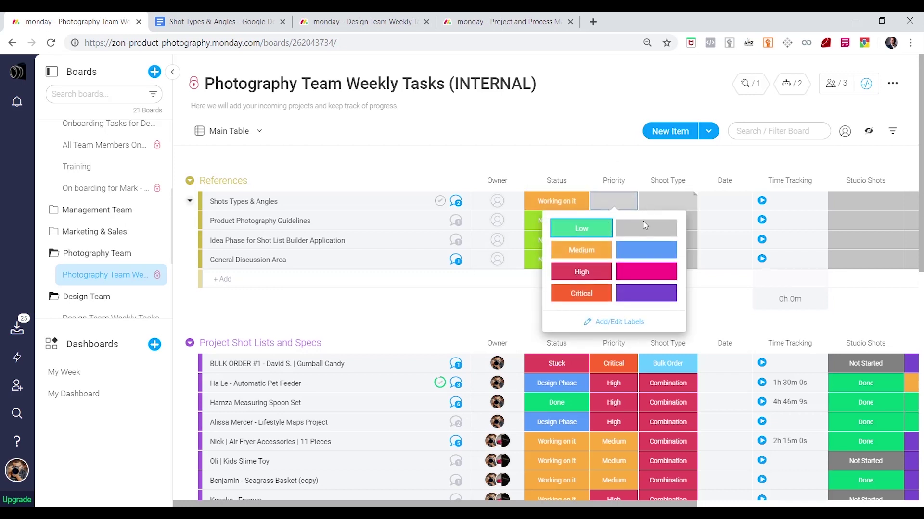
click(631, 161)
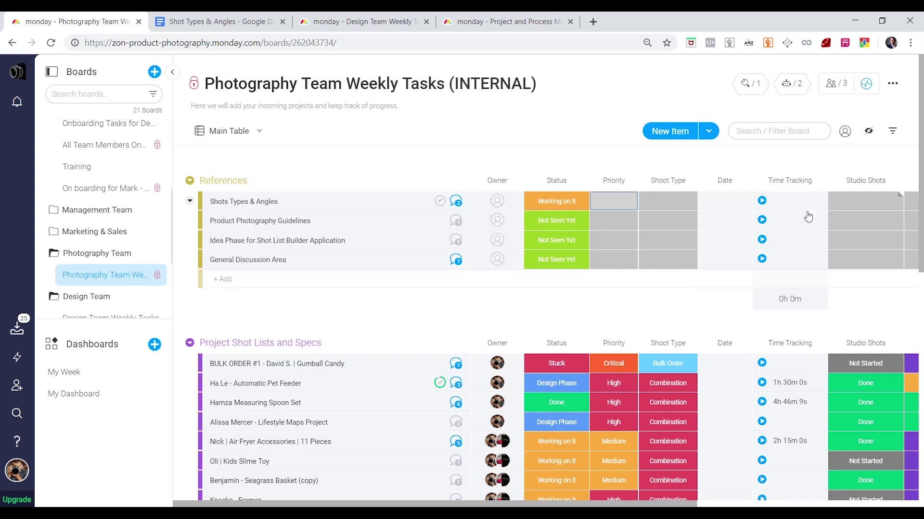
Step: Browse the available column types in the full column catalogue and close it without adding any column
drag(542, 505, 789, 505)
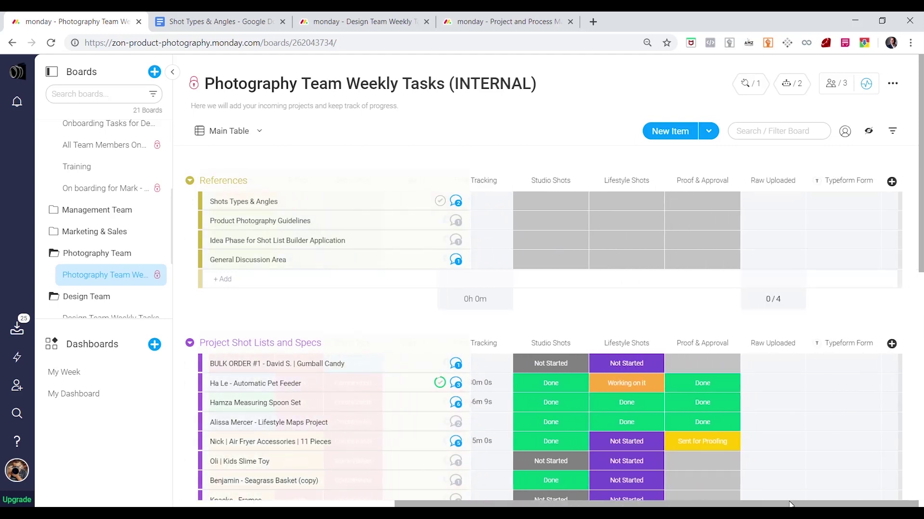
click(892, 182)
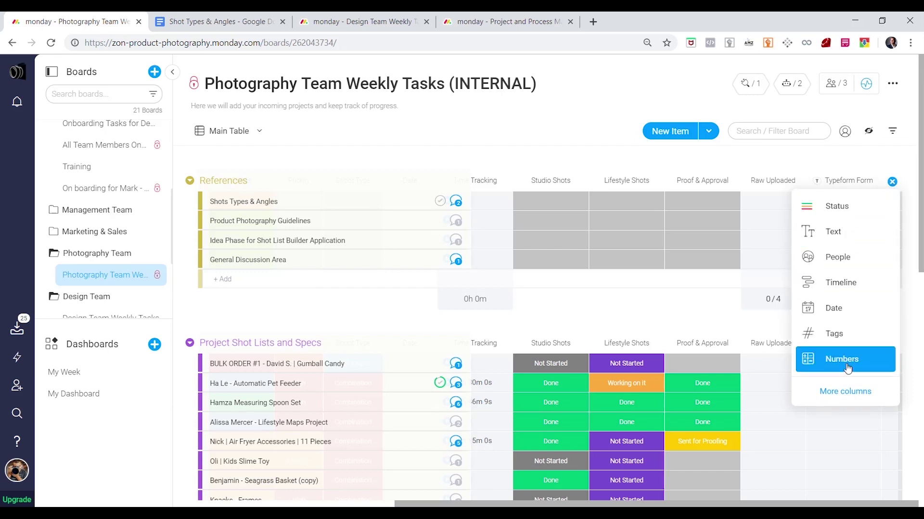
click(840, 395)
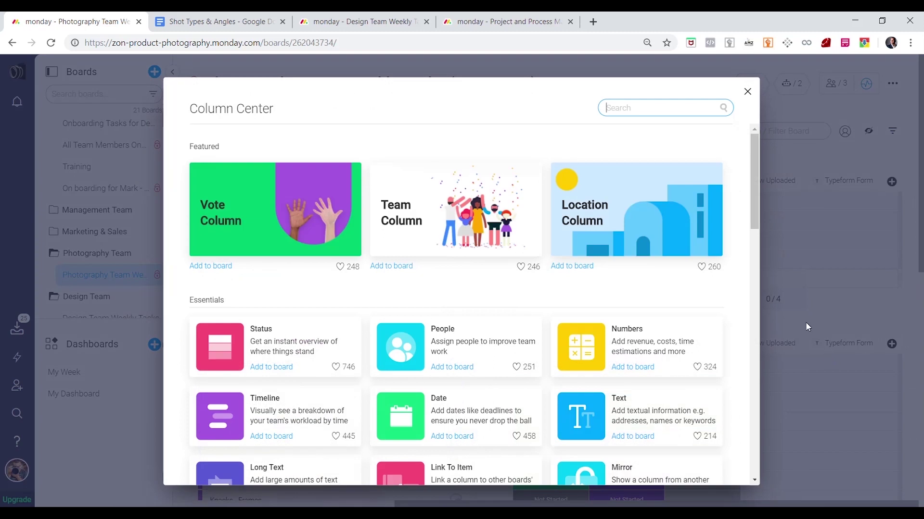
drag(754, 170, 756, 145)
click(747, 91)
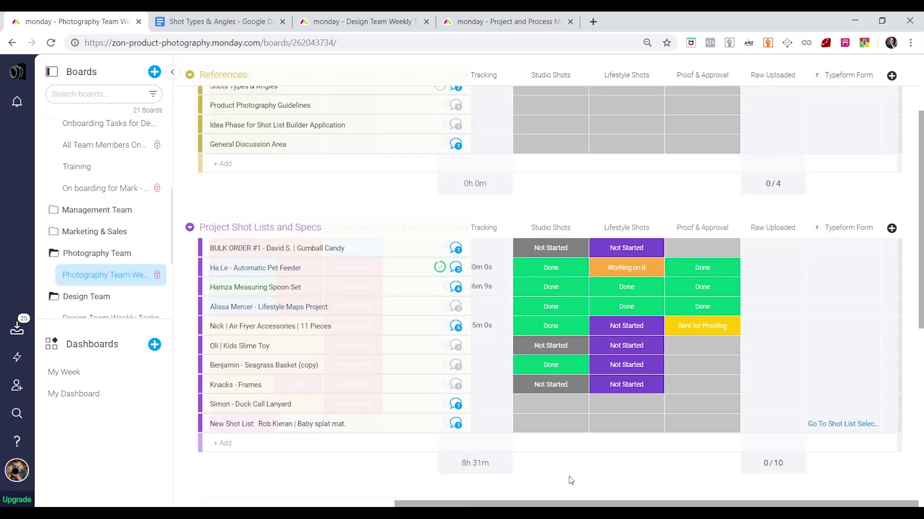
Step: Assign the co-founder as owner of the Shots Types & Angles item in the References group
drag(548, 502, 290, 502)
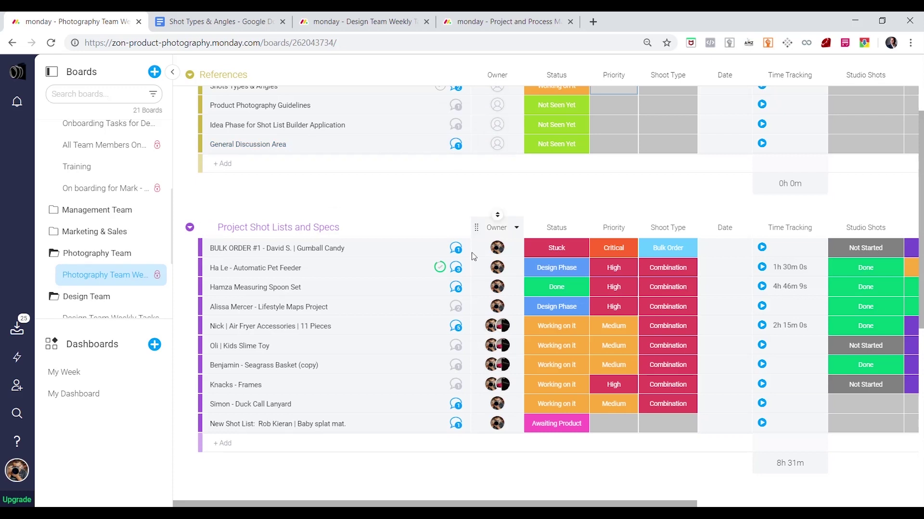
scroll(498, 231, up, 3)
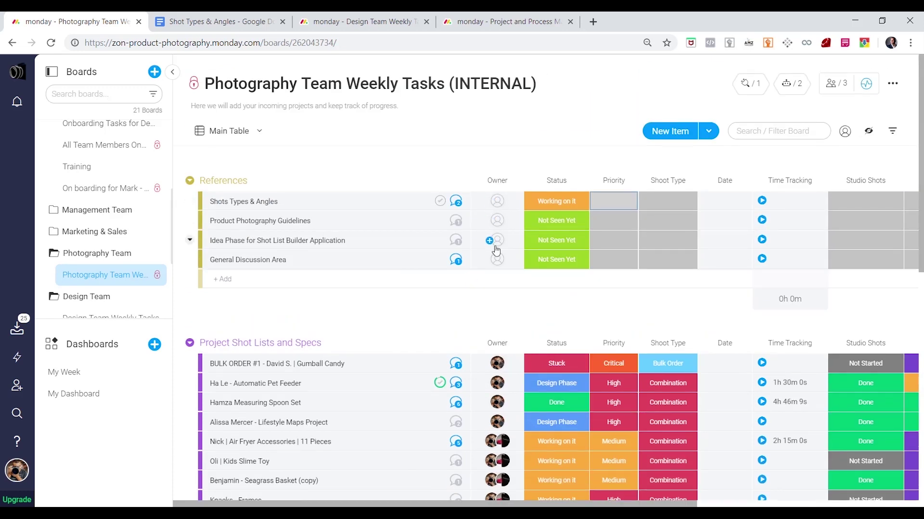
click(496, 202)
click(500, 240)
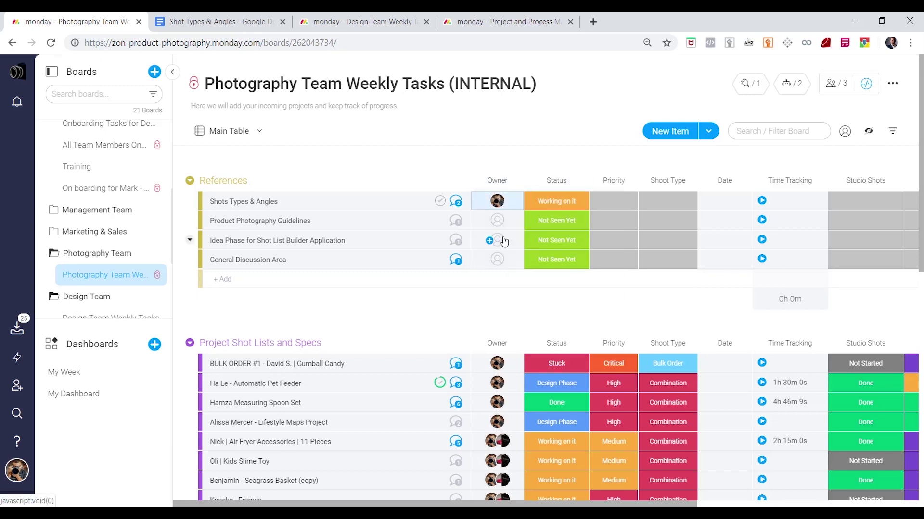
Step: Add a People column at the end of the Photography Team Weekly Tasks board
drag(555, 505, 776, 504)
click(891, 181)
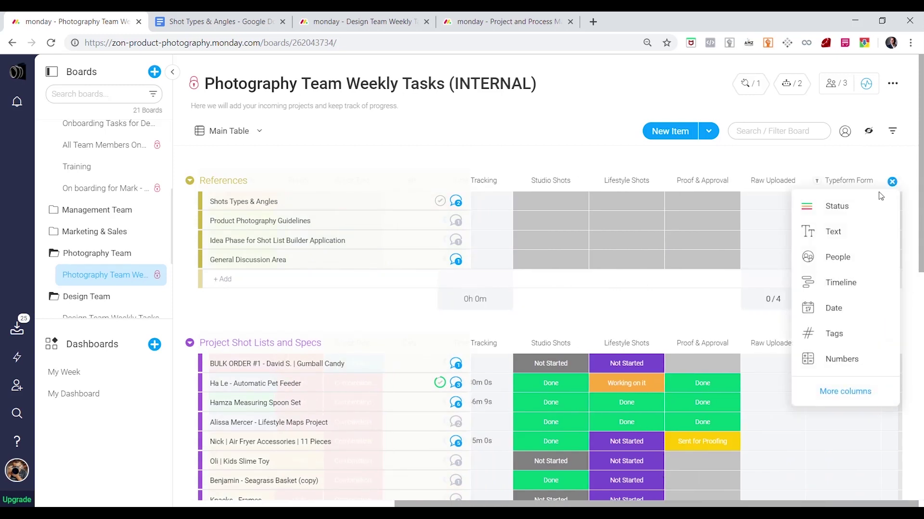
click(850, 266)
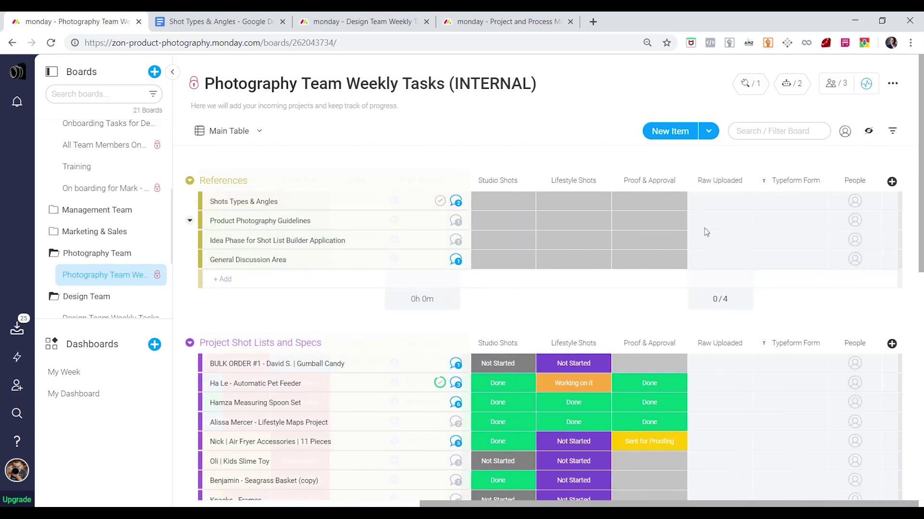
Step: Move the People column between Owner and Status, and view its choices for Shots Types & Angles without assigning anyone
drag(831, 181, 514, 202)
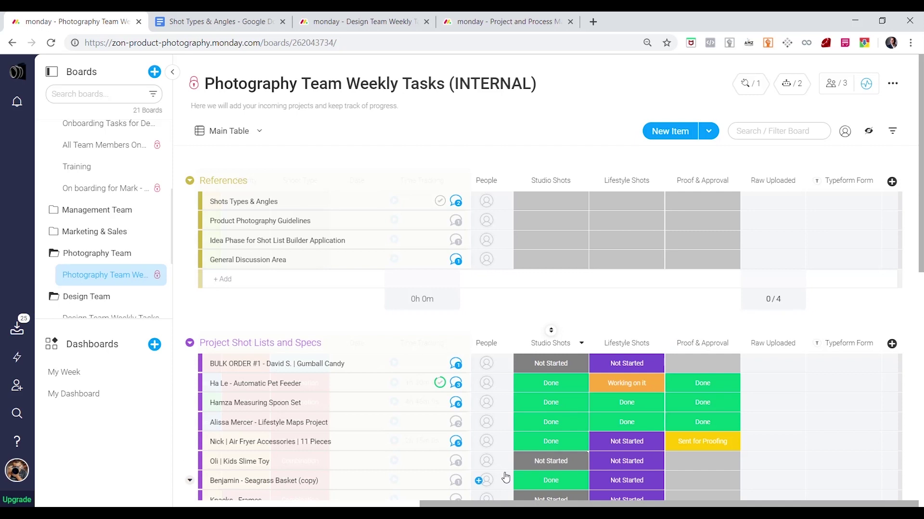
drag(490, 503, 357, 492)
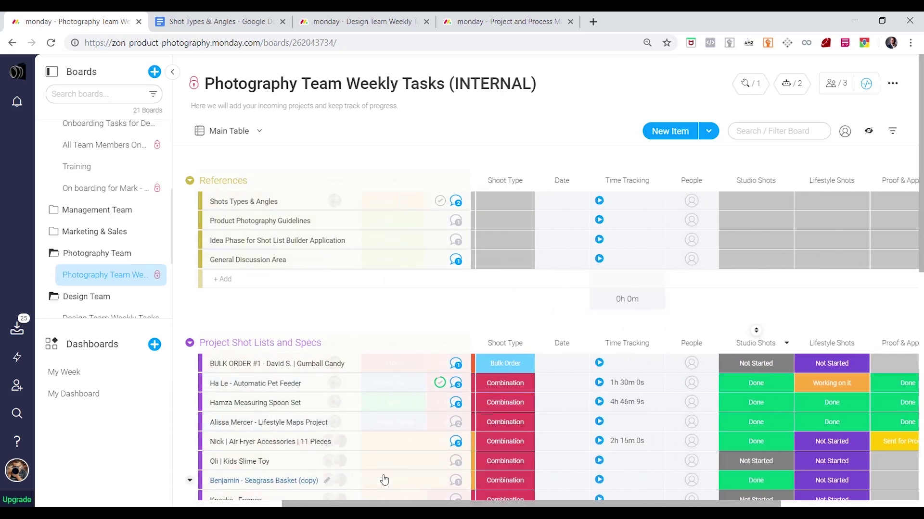
drag(691, 181, 491, 199)
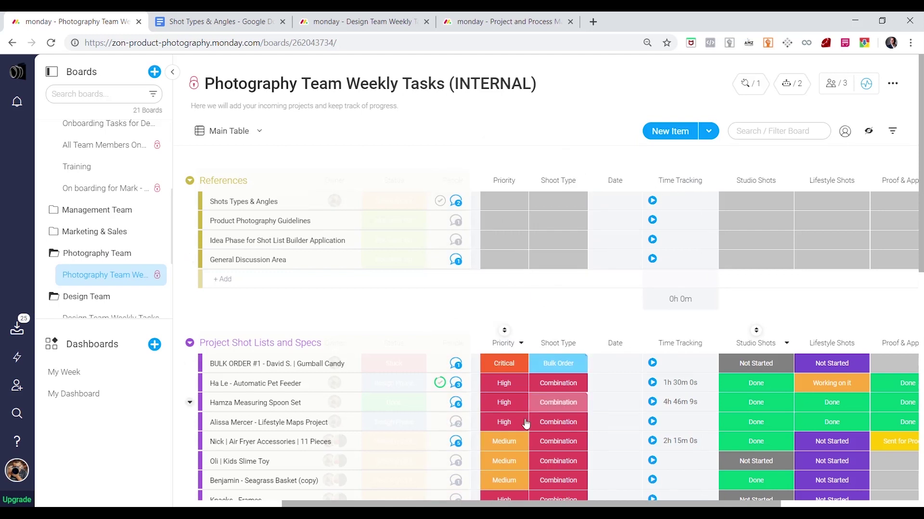
drag(331, 503, 222, 501)
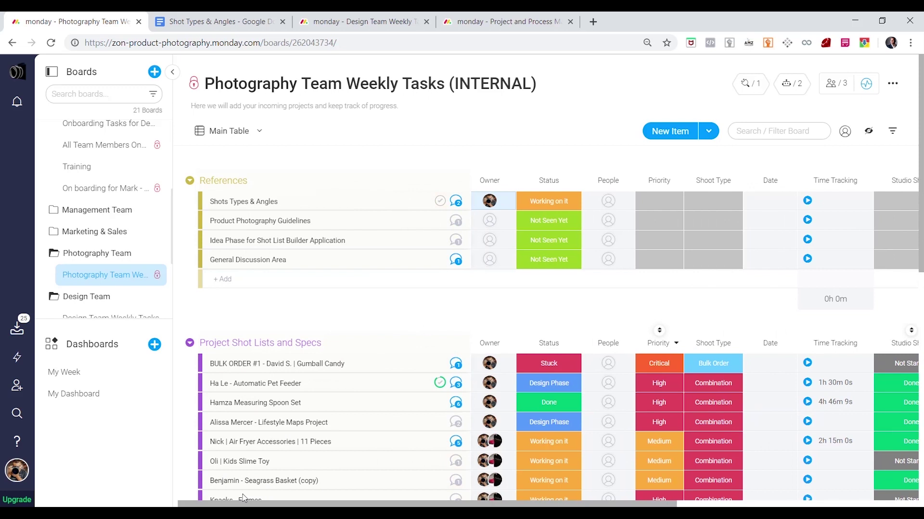
drag(596, 179, 532, 179)
click(550, 202)
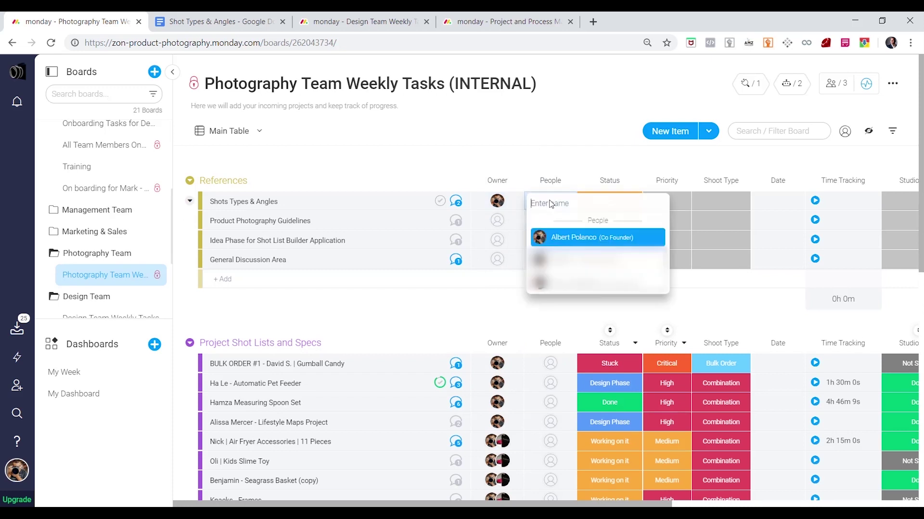
click(549, 146)
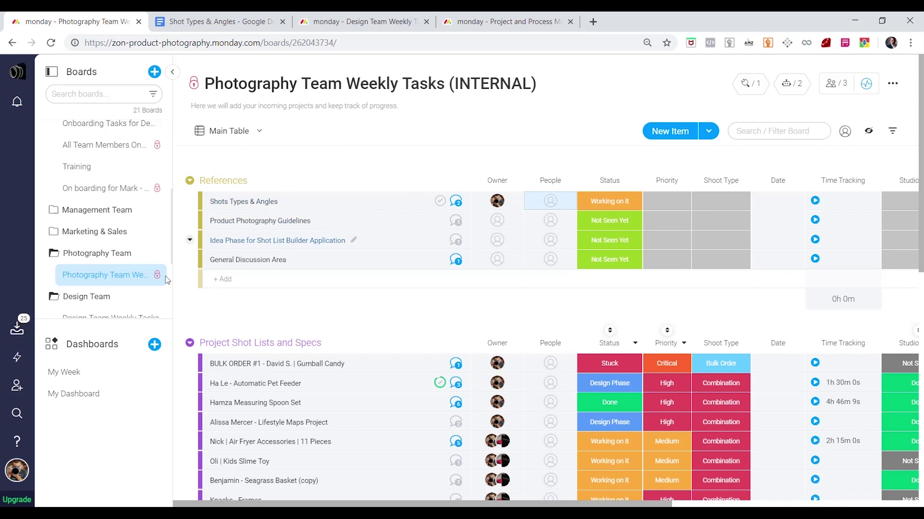
Step: View the inbox updates and open an empty reply to the Automatic Pet Feeder (copy) update
click(17, 330)
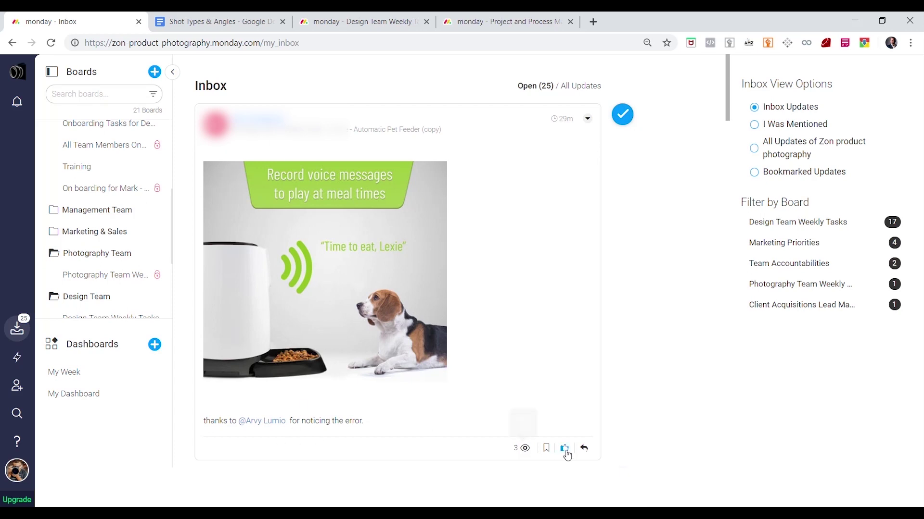
click(583, 449)
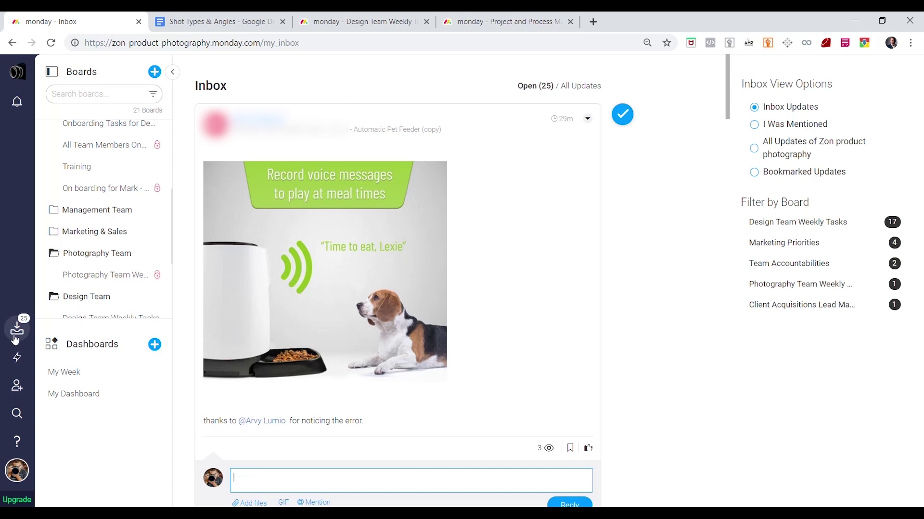
Step: Close the Shot Types & Angles document and review the items on the Project and Process Management Planning board
click(283, 22)
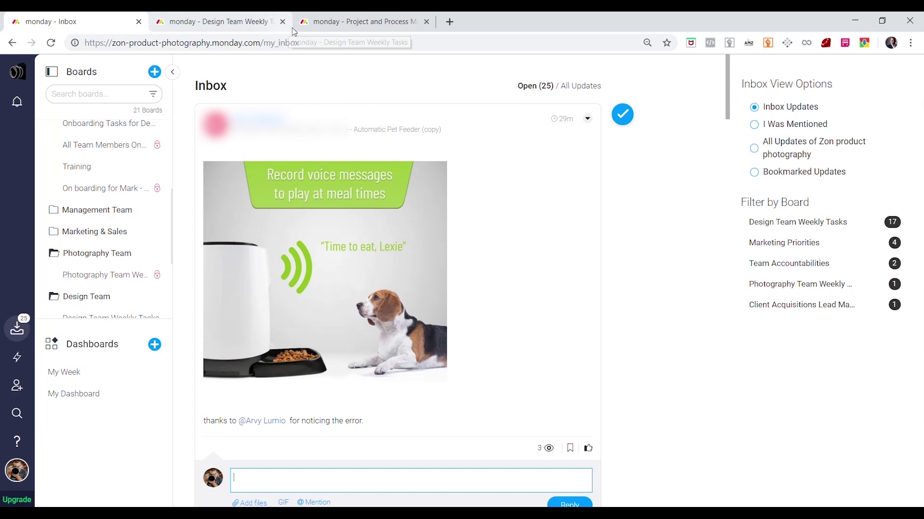
click(344, 26)
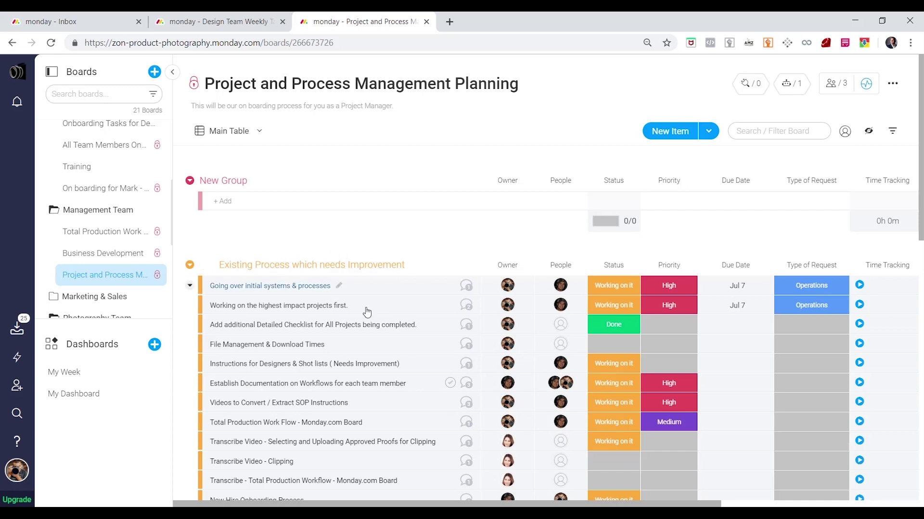
scroll(344, 299, down, 2)
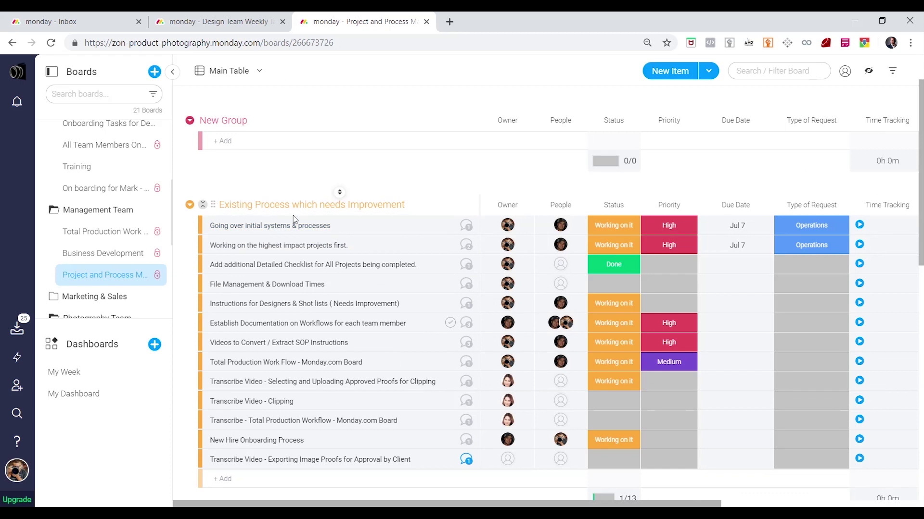
scroll(402, 211, down, 2)
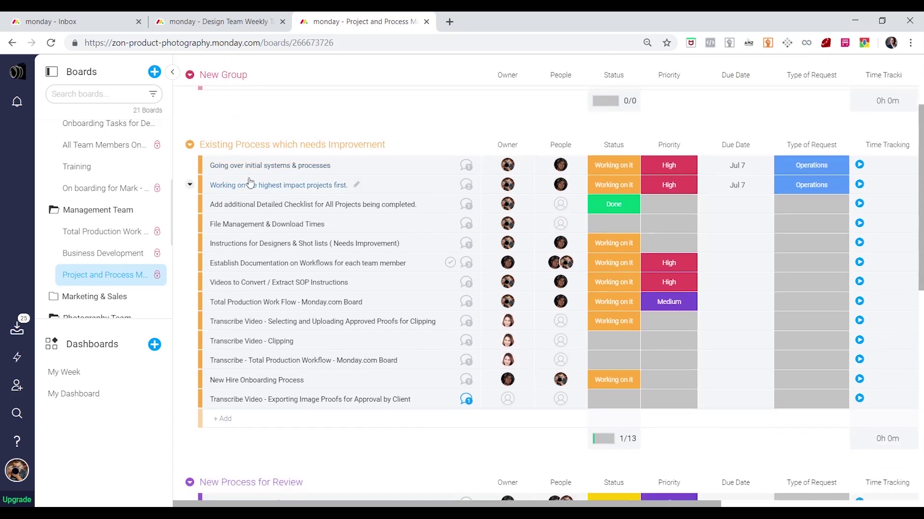
scroll(407, 258, up, 4)
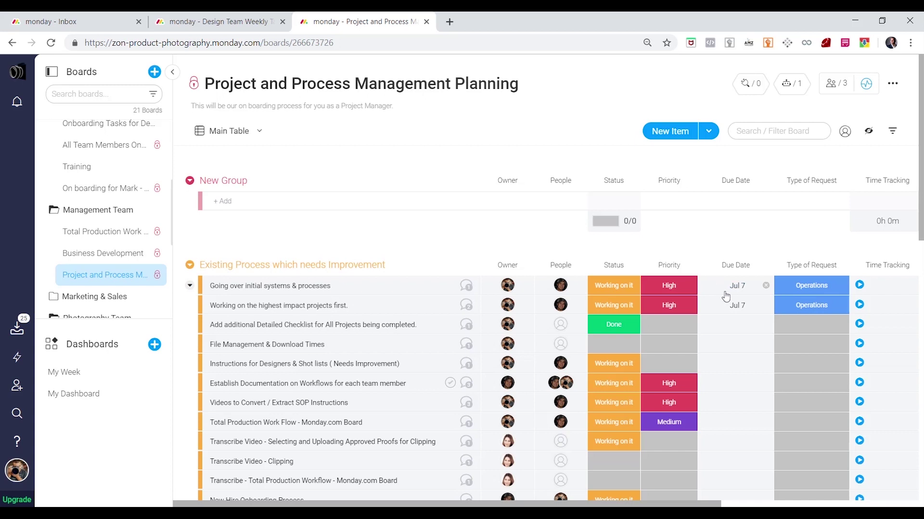
Step: Examine the Type of Request labels and the updates of the Going over initial systems & processes item without changing them
click(824, 291)
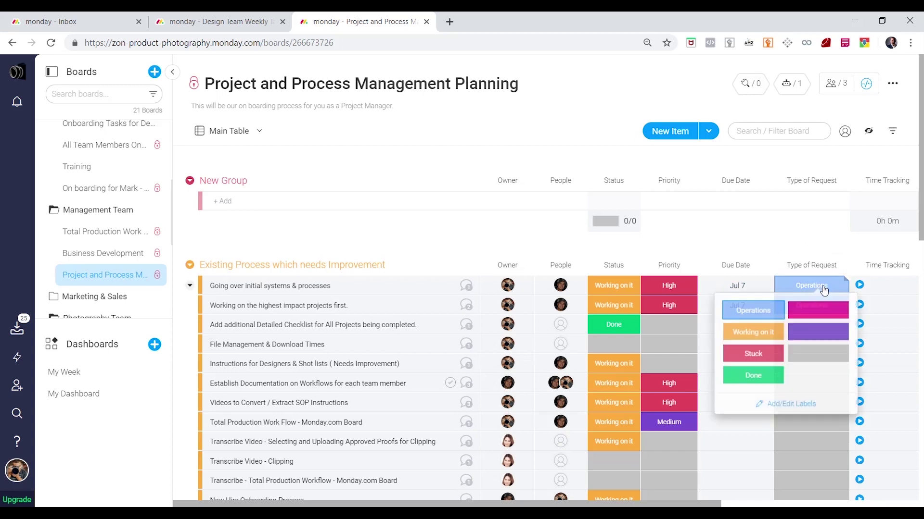
click(788, 243)
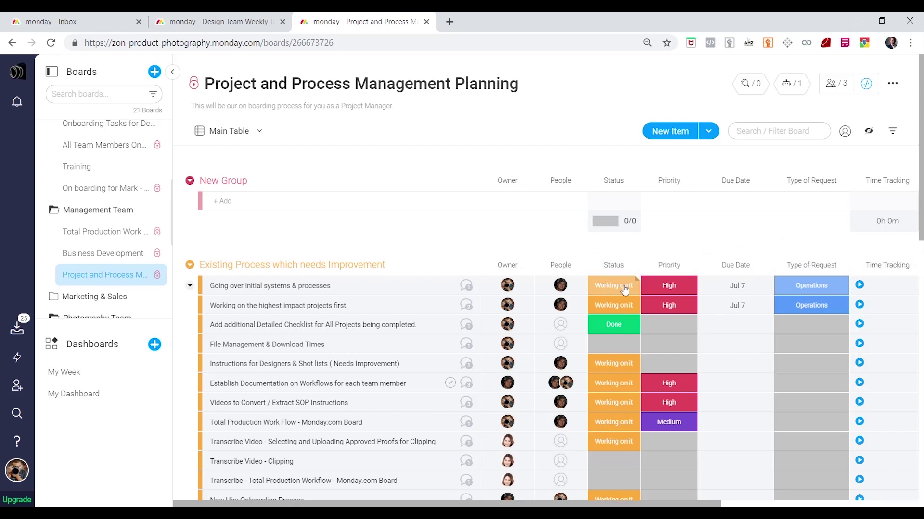
click(811, 286)
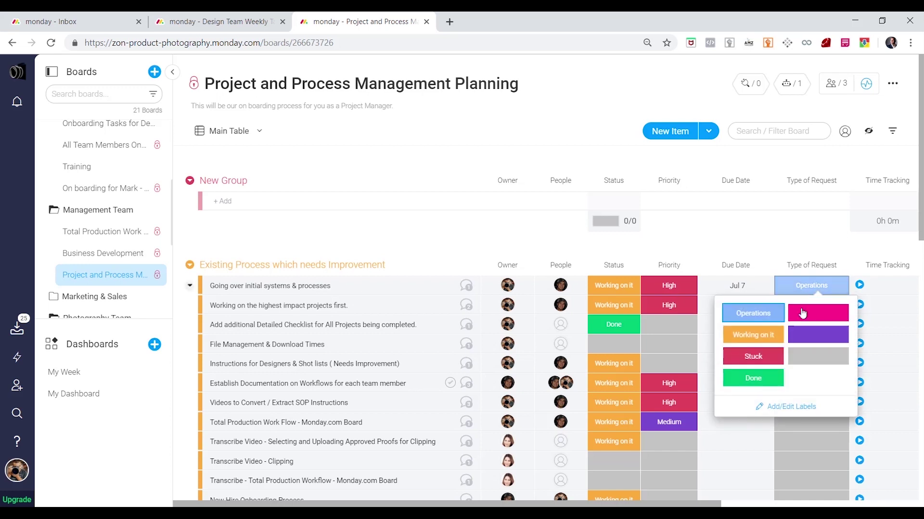
click(777, 240)
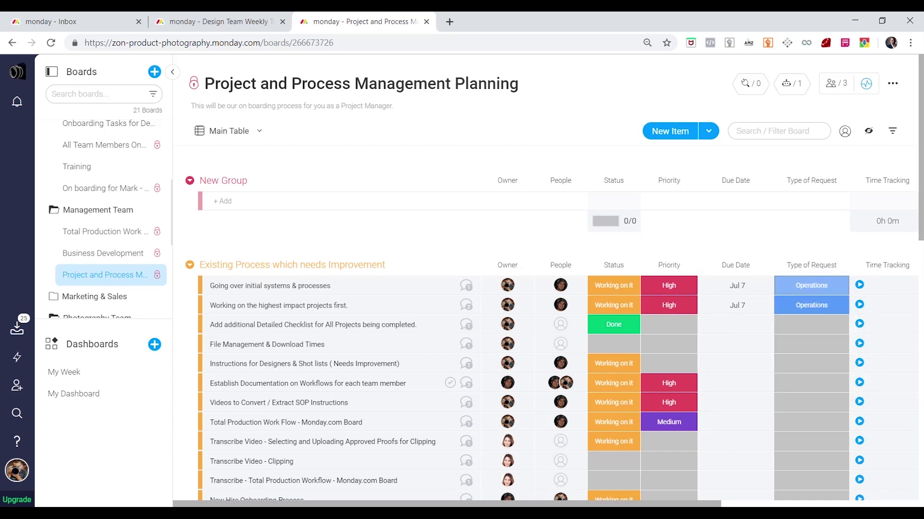
click(471, 287)
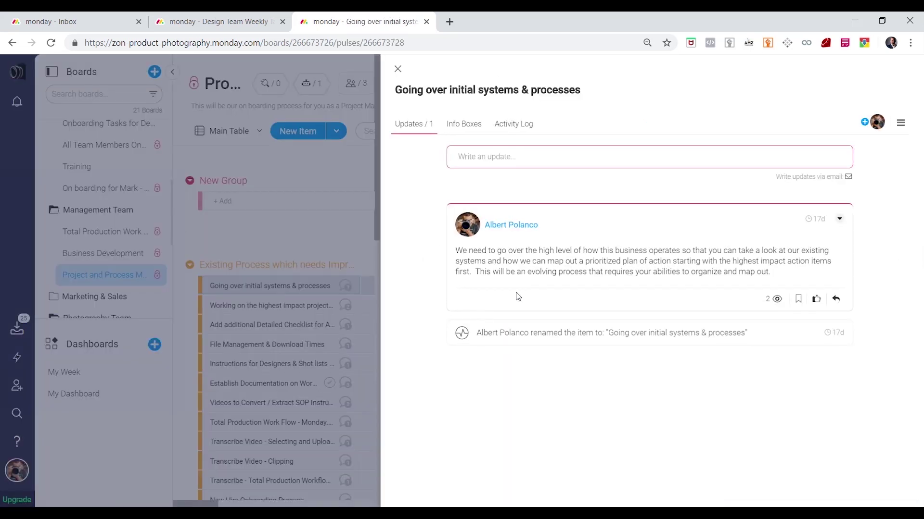
click(398, 70)
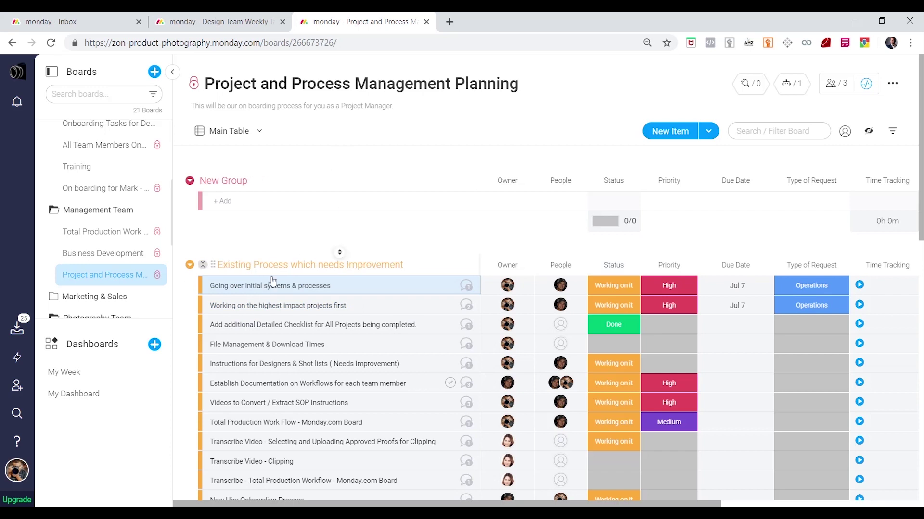
Step: Review the Design Team Weekly Tasks board's groups, from This Week through Completed Projects | Designer Paid
click(234, 26)
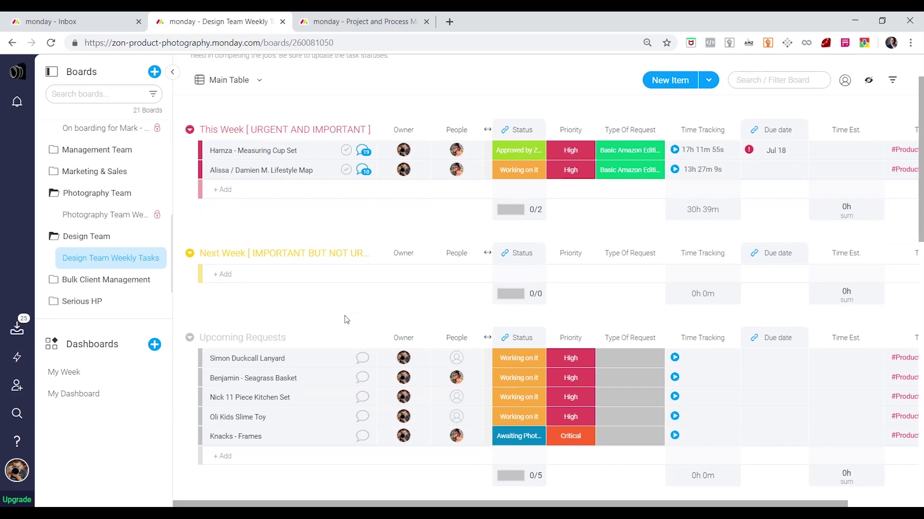
scroll(345, 315, down, 3)
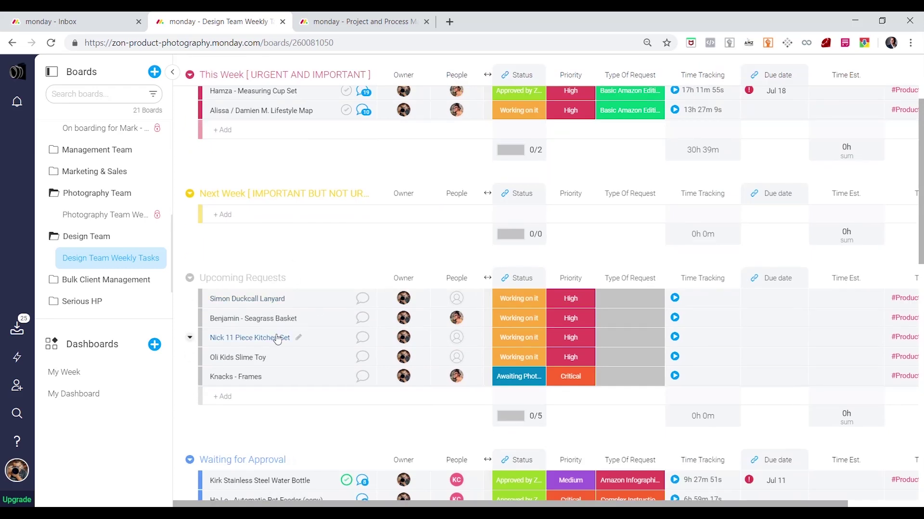
scroll(277, 338, down, 4)
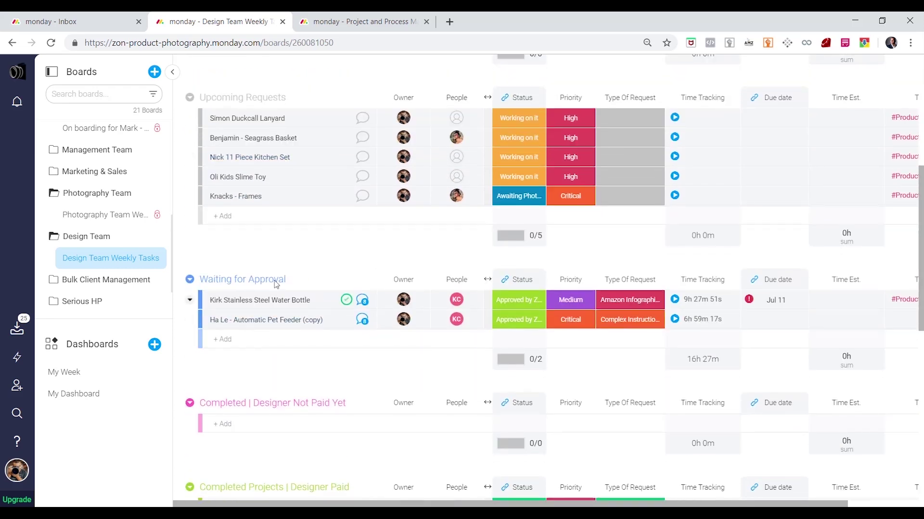
scroll(268, 330, down, 4)
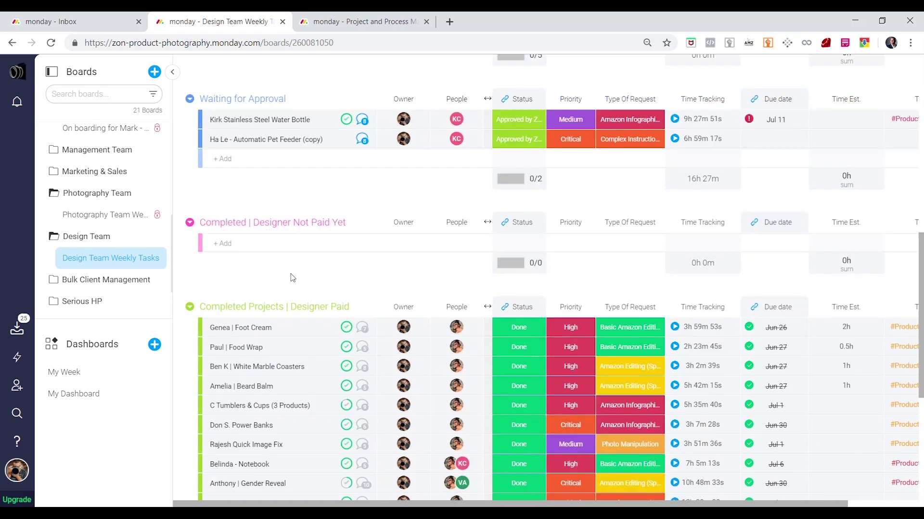
scroll(291, 273, down, 1)
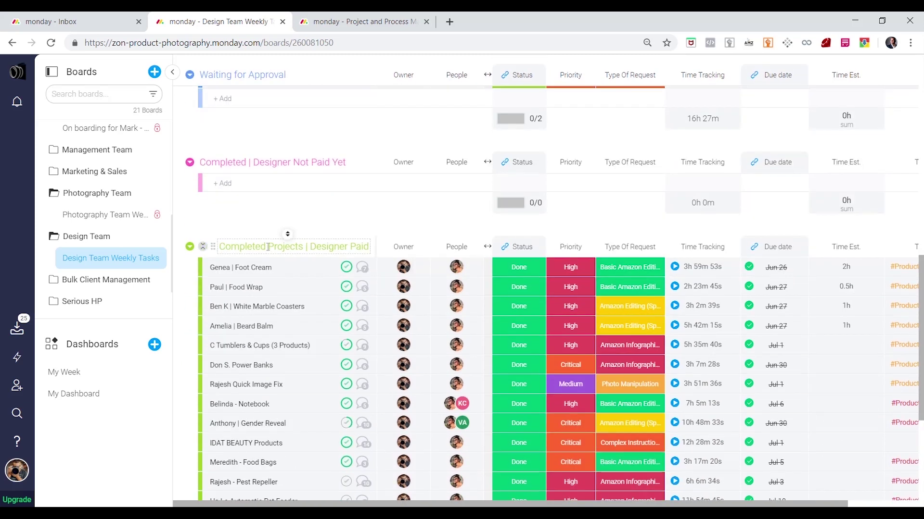
scroll(294, 339, down, 4)
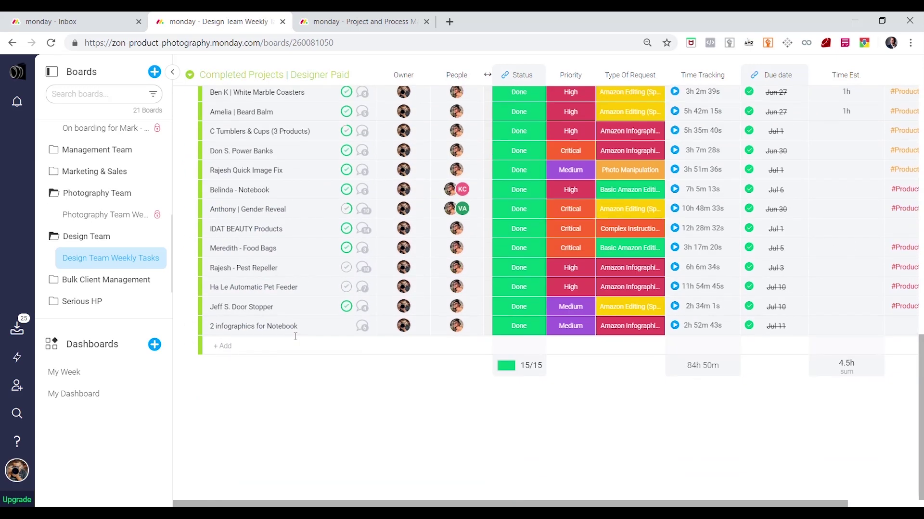
scroll(295, 336, up, 12)
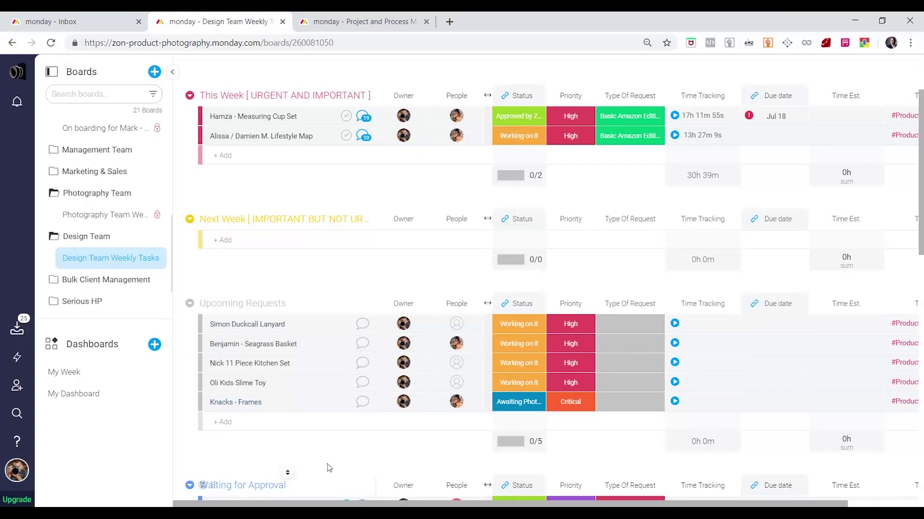
Step: Review the Design Team Weekly Tasks board's columns from Owner through Tags
scroll(299, 361, up, 2)
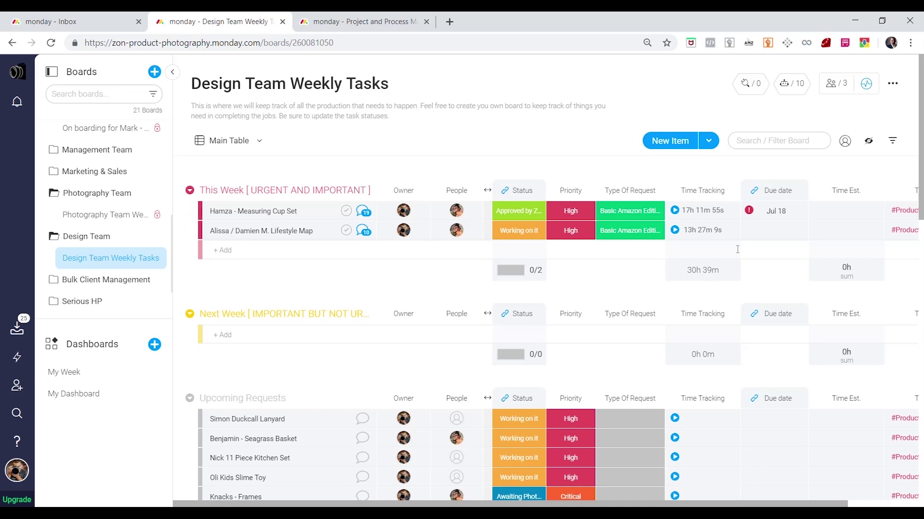
drag(657, 505, 754, 505)
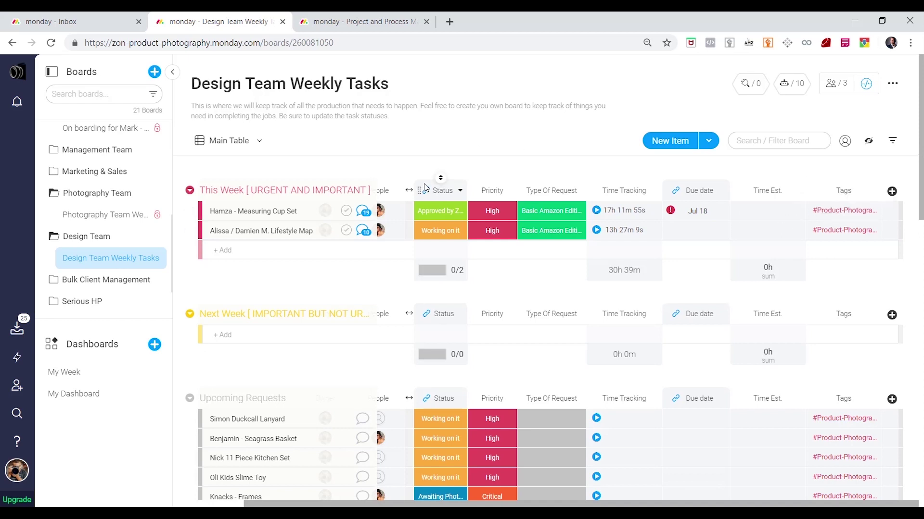
scroll(343, 284, down, 1)
scroll(344, 283, up, 1)
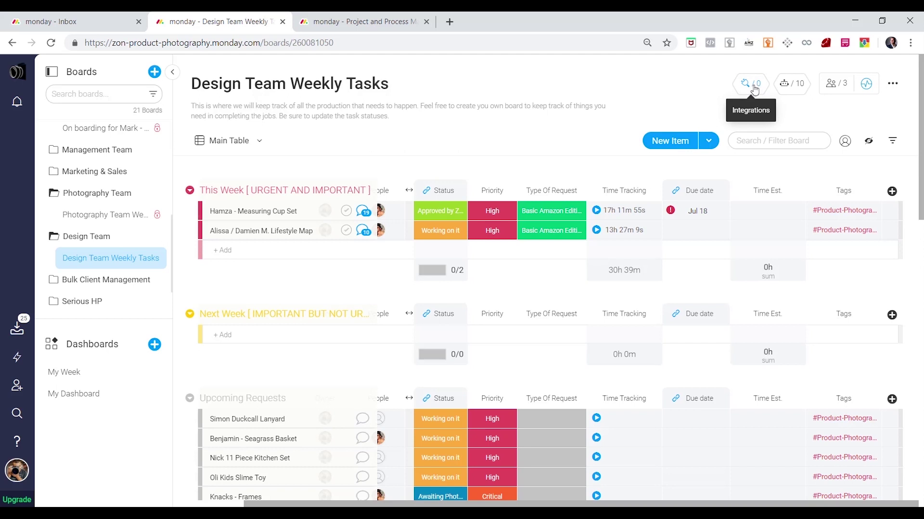
Step: Review the automations set up on the Design Team Weekly Tasks board and close the automations window
click(793, 86)
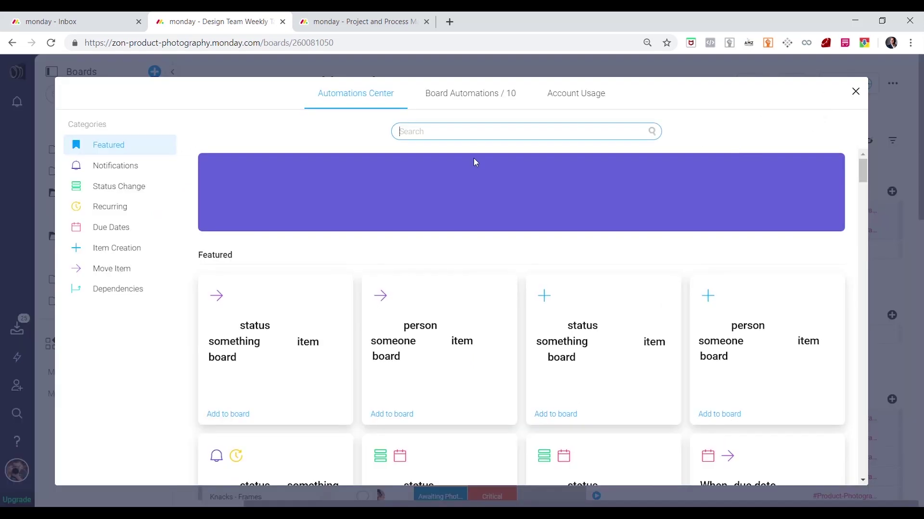
click(473, 95)
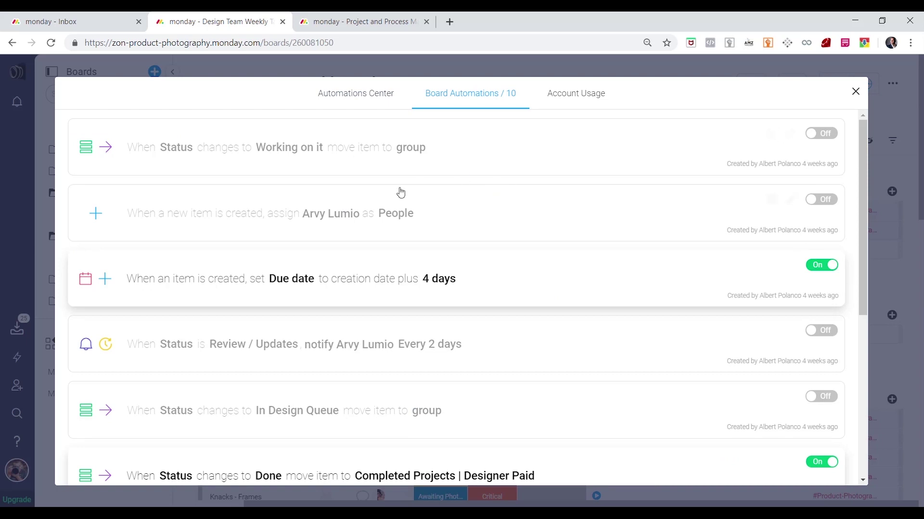
scroll(398, 192, down, 3)
scroll(211, 242, down, 3)
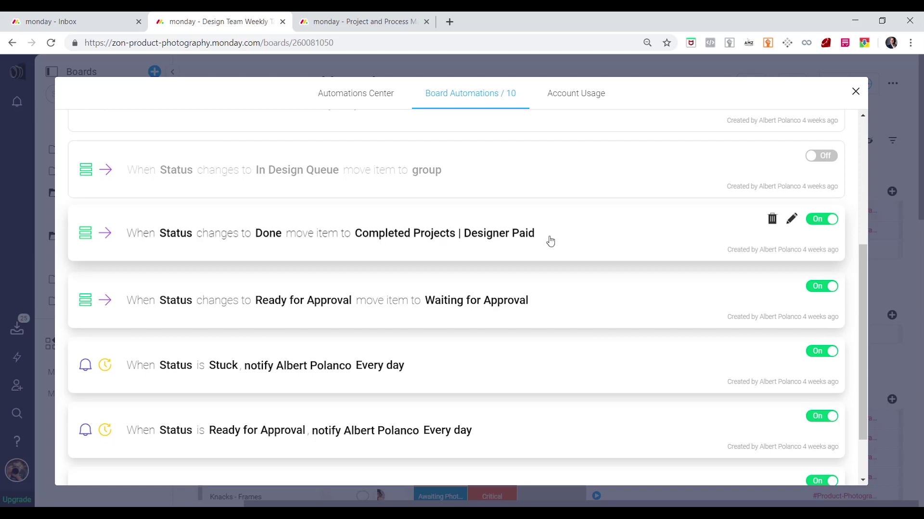
click(856, 92)
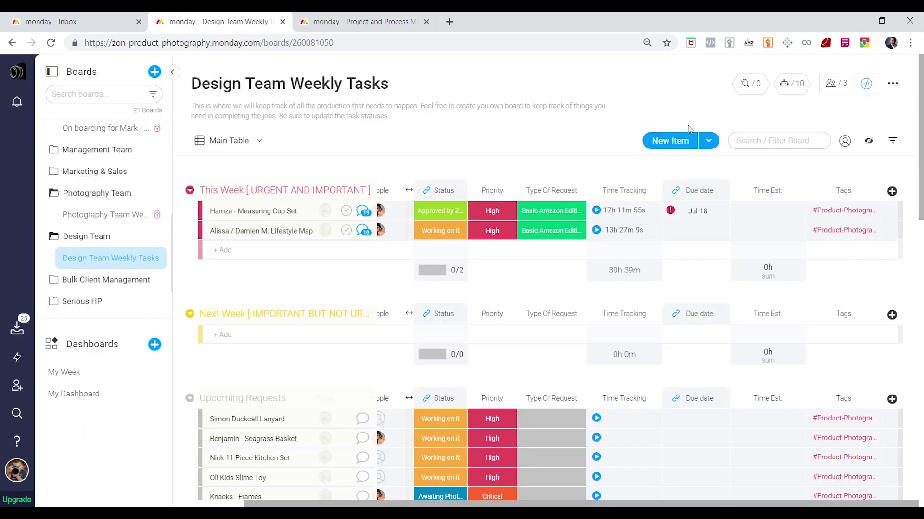
Step: Examine the available Status labels for the Lifestyle Map item in the This Week group without choosing one
click(443, 233)
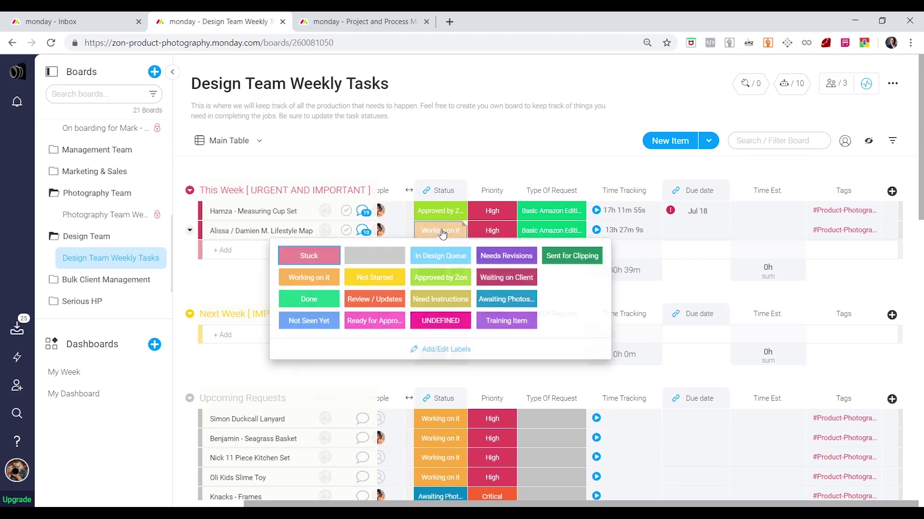
click(411, 164)
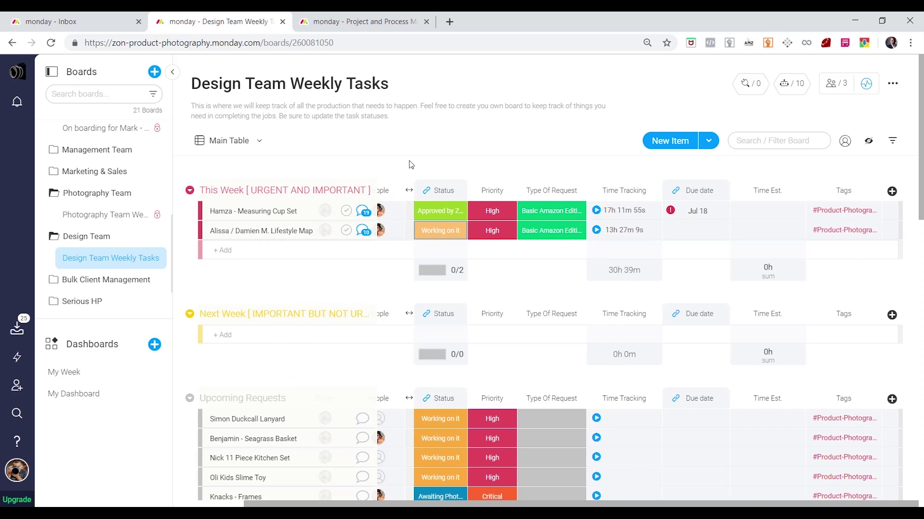
mouse_move(921, 186)
mouse_down()
mouse_move(920, 356)
mouse_move(921, 175)
mouse_up()
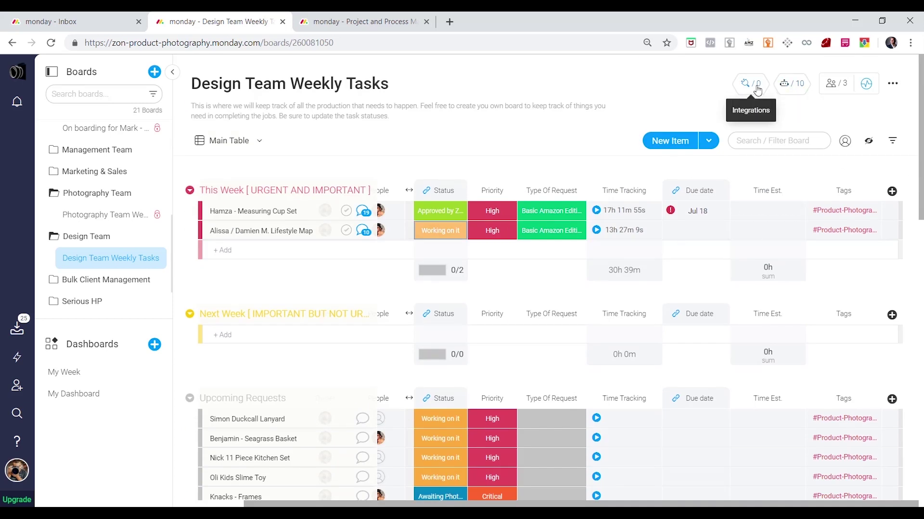
Step: Expand the Marketing & Sales folder and open the Client Acquisitions Lead Management board
scroll(97, 303, up, 3)
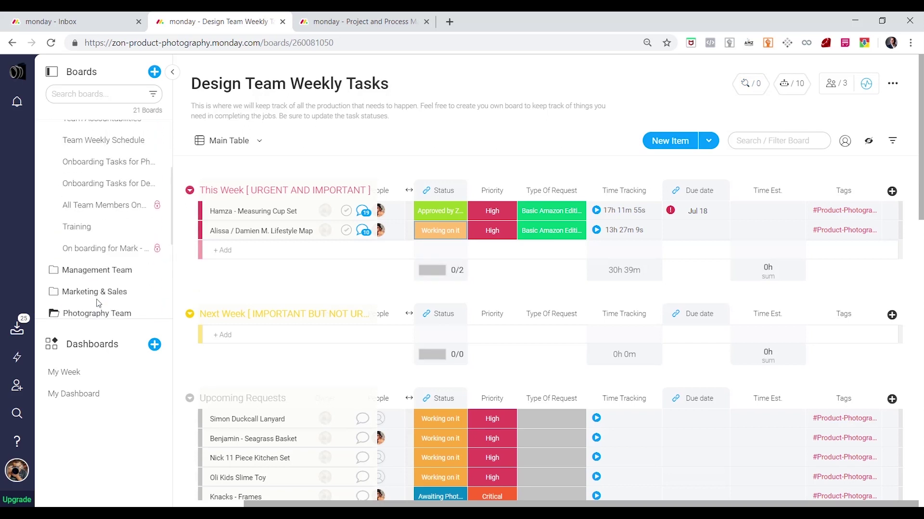
scroll(103, 283, up, 2)
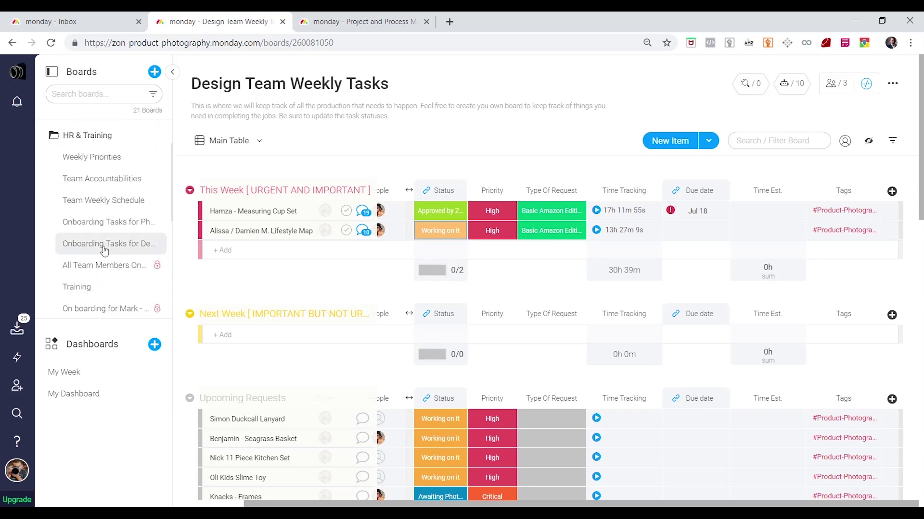
scroll(96, 216, up, 1)
scroll(100, 219, down, 5)
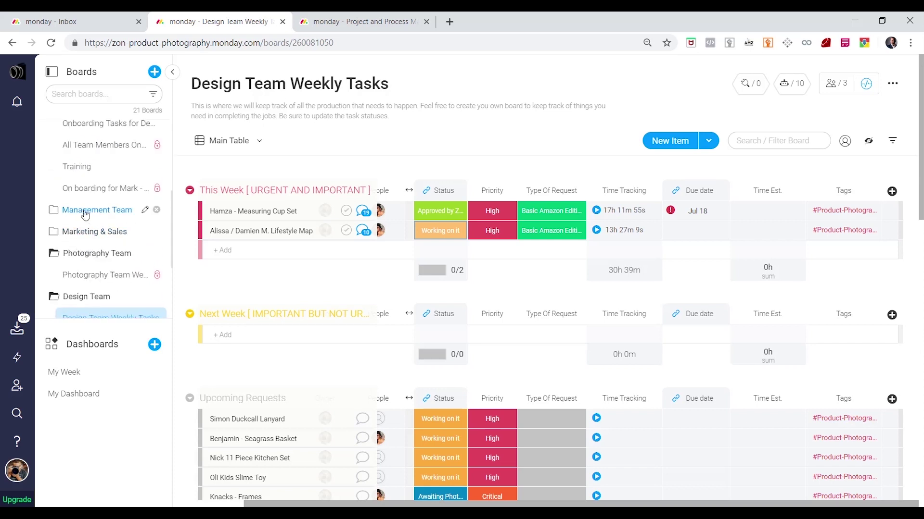
click(76, 236)
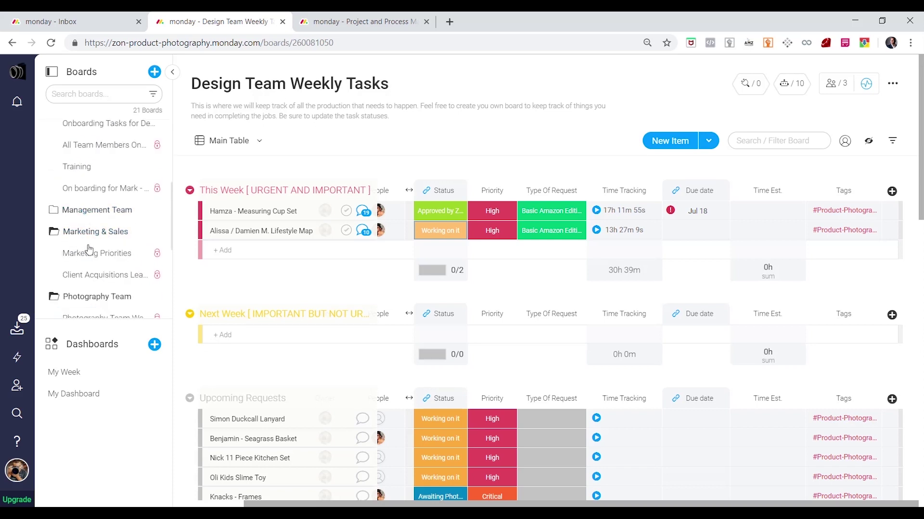
click(89, 274)
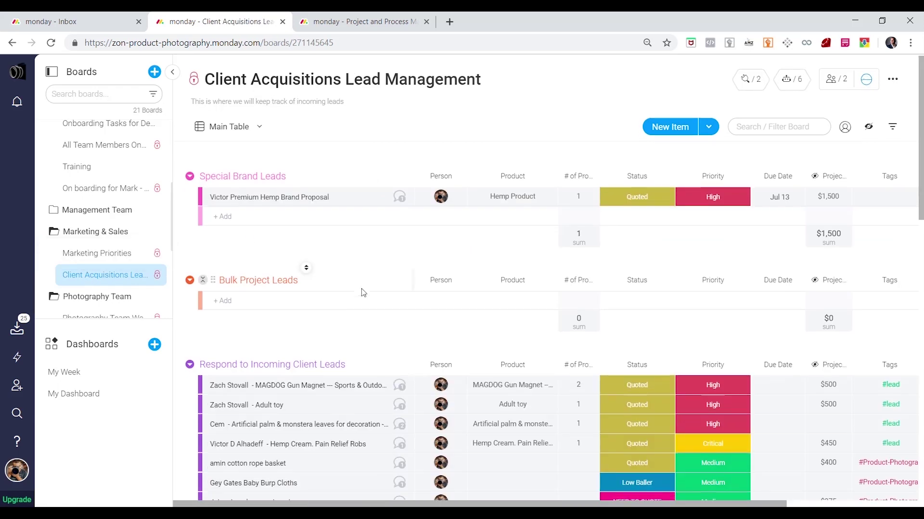
Step: Review the lead groups on the Client Acquisitions Lead Management board, including Respond to Incoming Client Leads
scroll(361, 291, down, 5)
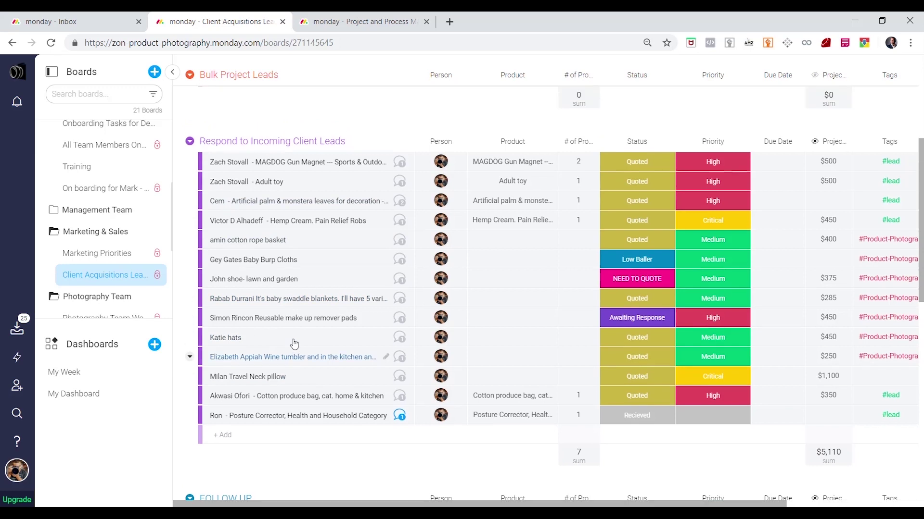
scroll(299, 333, up, 5)
scroll(299, 333, down, 2)
scroll(304, 334, down, 2)
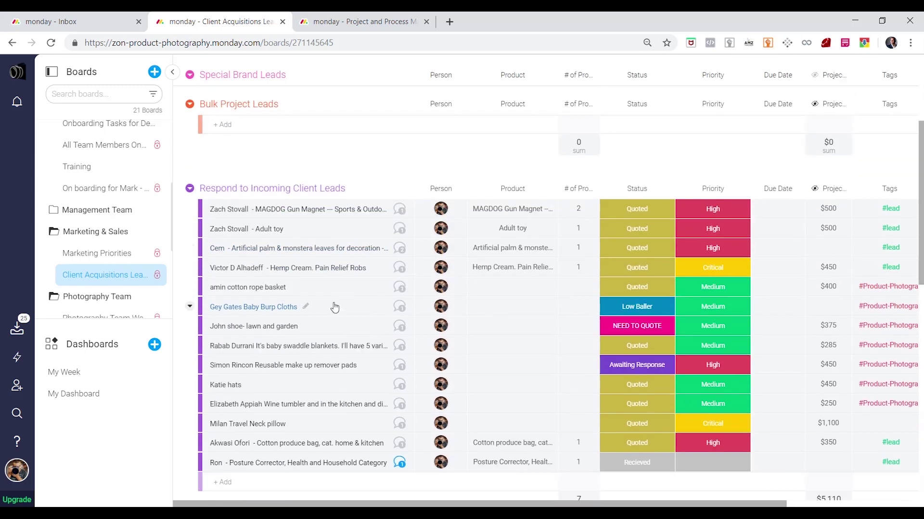
scroll(390, 221, up, 5)
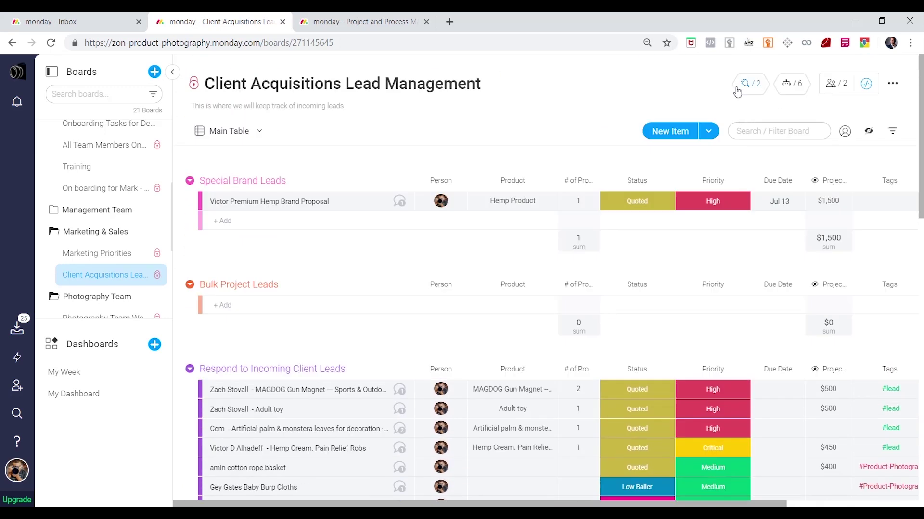
Step: Review the Typeform integrations set up on the Client Acquisitions Lead Management board and close the integrations window
click(752, 88)
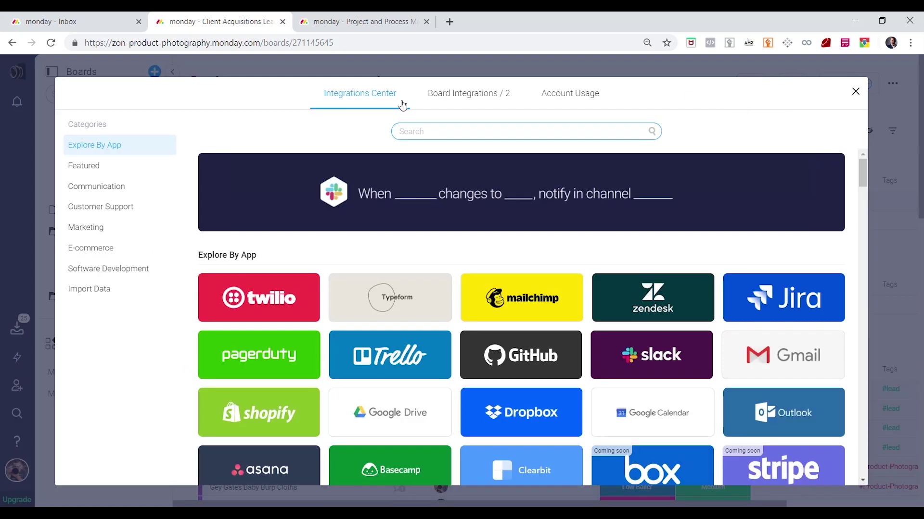
click(443, 96)
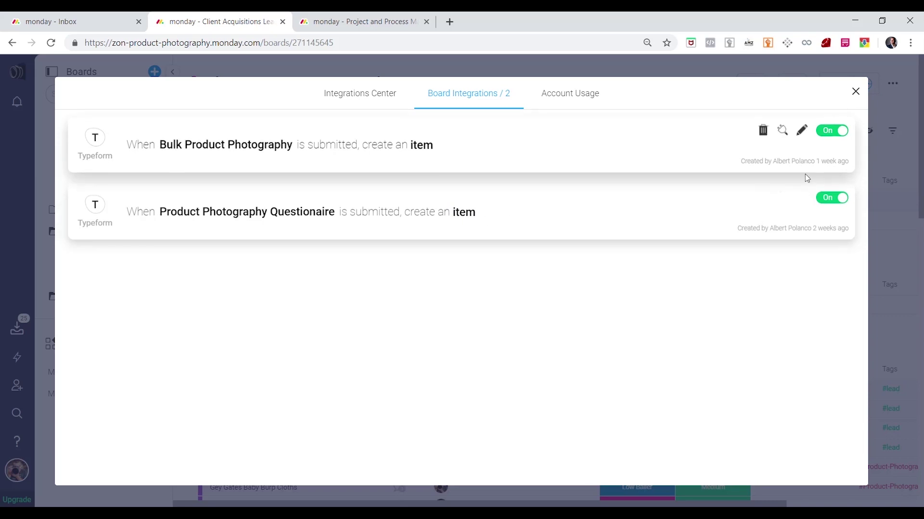
click(855, 92)
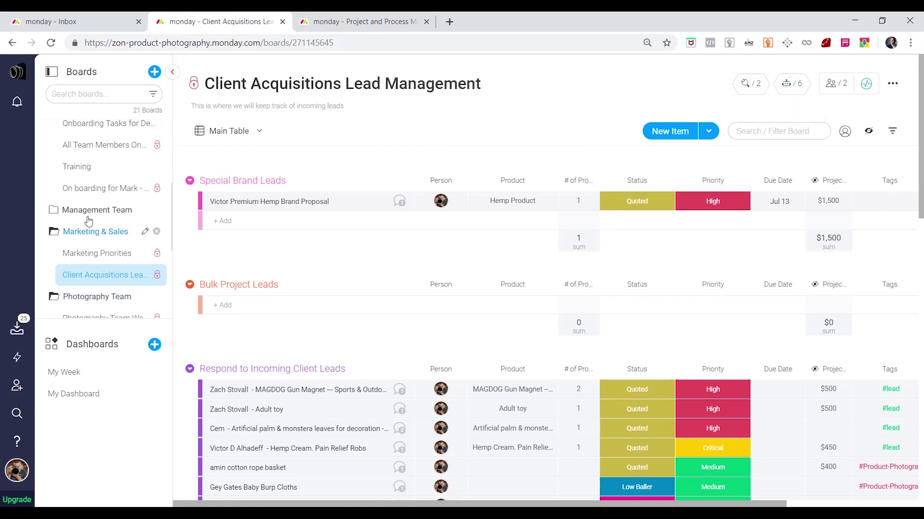
scroll(92, 216, down, 5)
scroll(96, 255, up, 5)
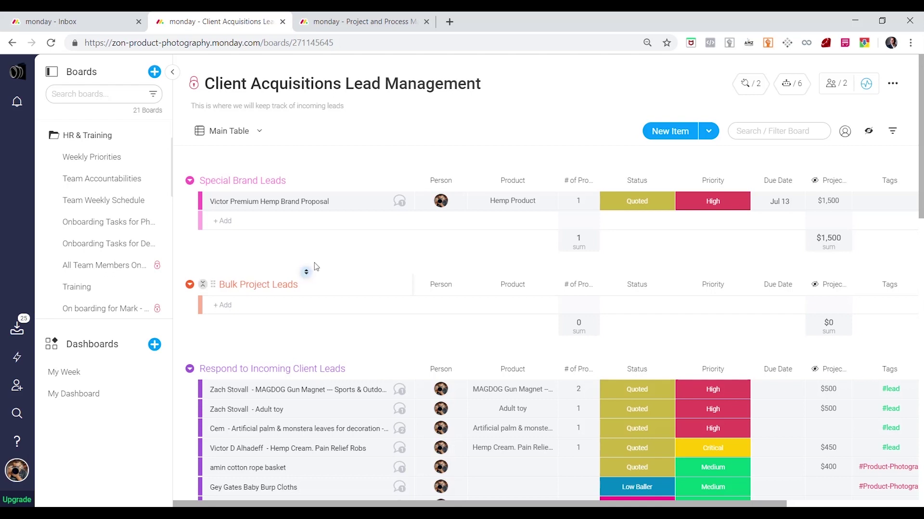
scroll(135, 240, up, 2)
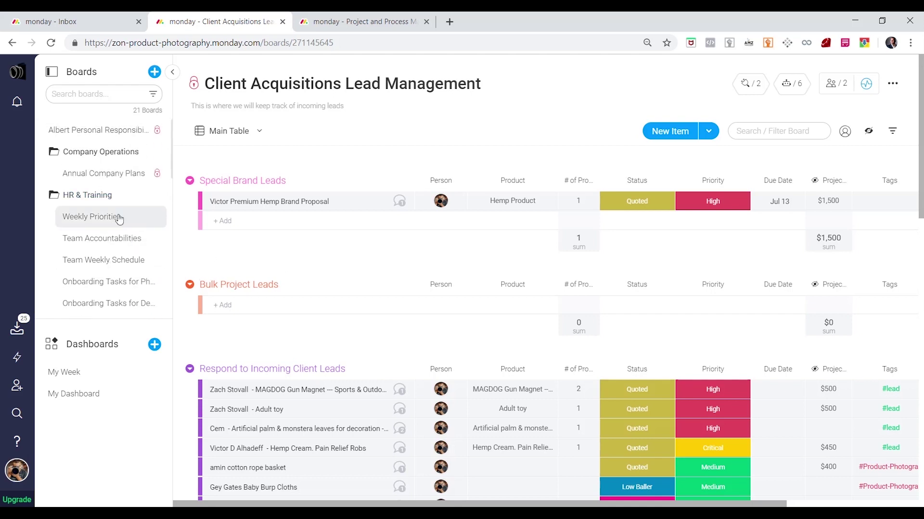
Step: Return to the Project and Process Management Planning board and review the items under Existing Process which needs Improvement
click(389, 21)
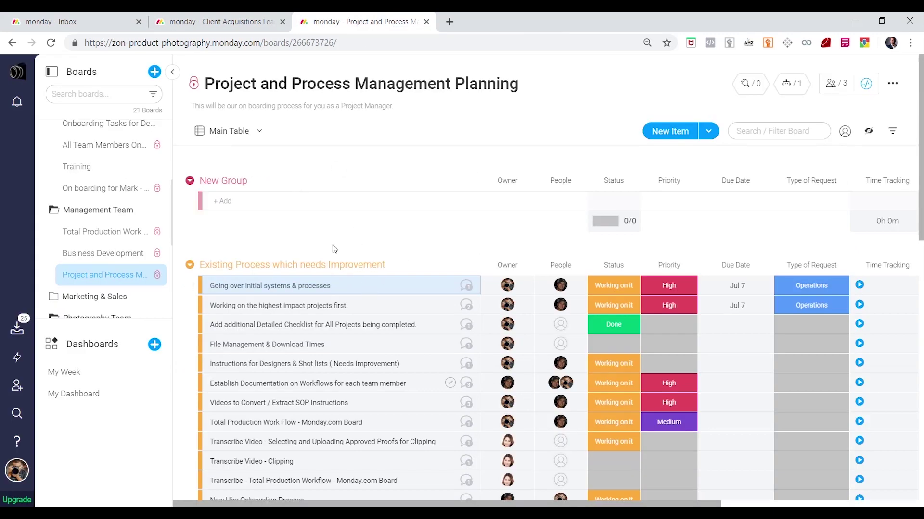
scroll(303, 337, down, 1)
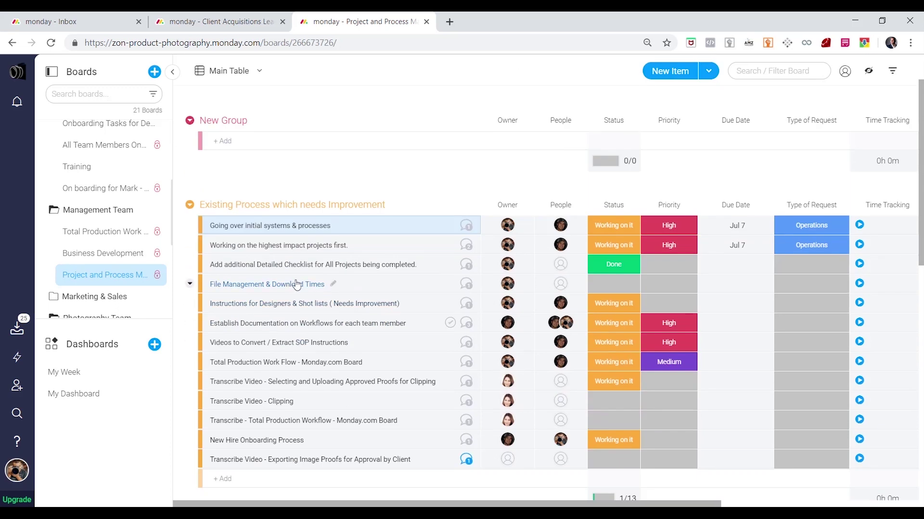
scroll(297, 284, down, 1)
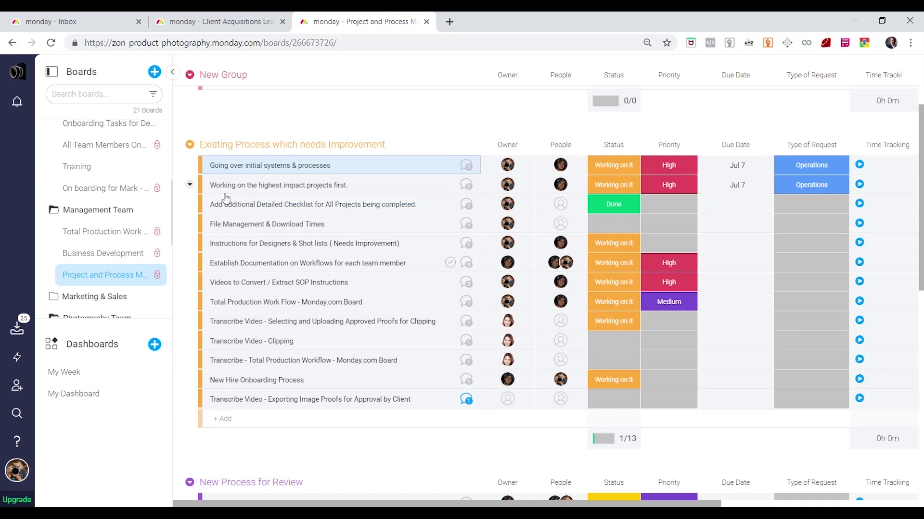
scroll(317, 219, up, 3)
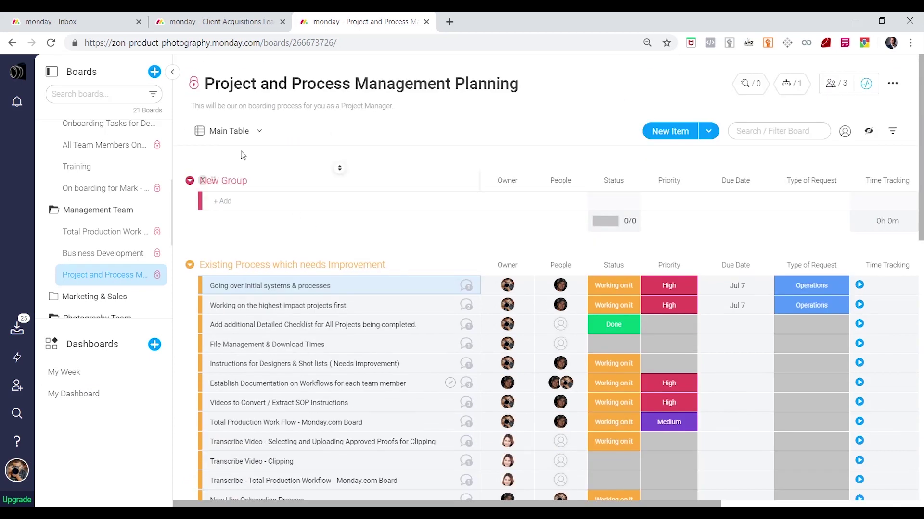